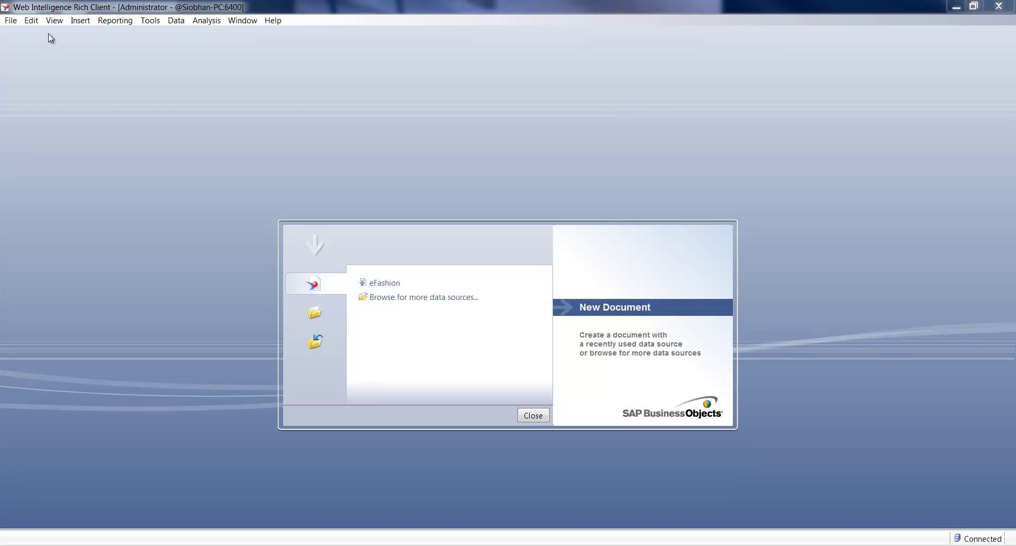
- Start a new Web Intelligence document built on the eFashion universe
left_click(10, 20)
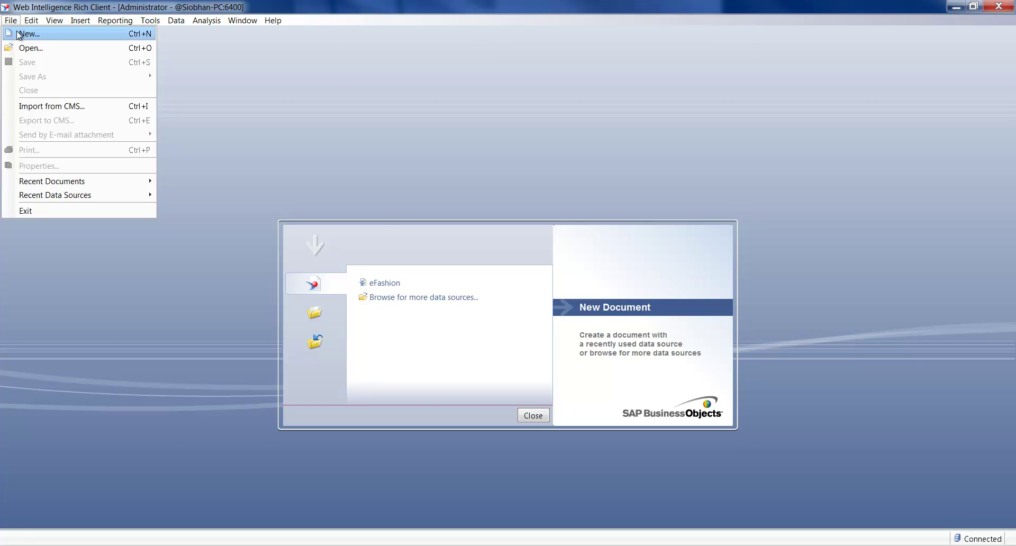
left_click(21, 34)
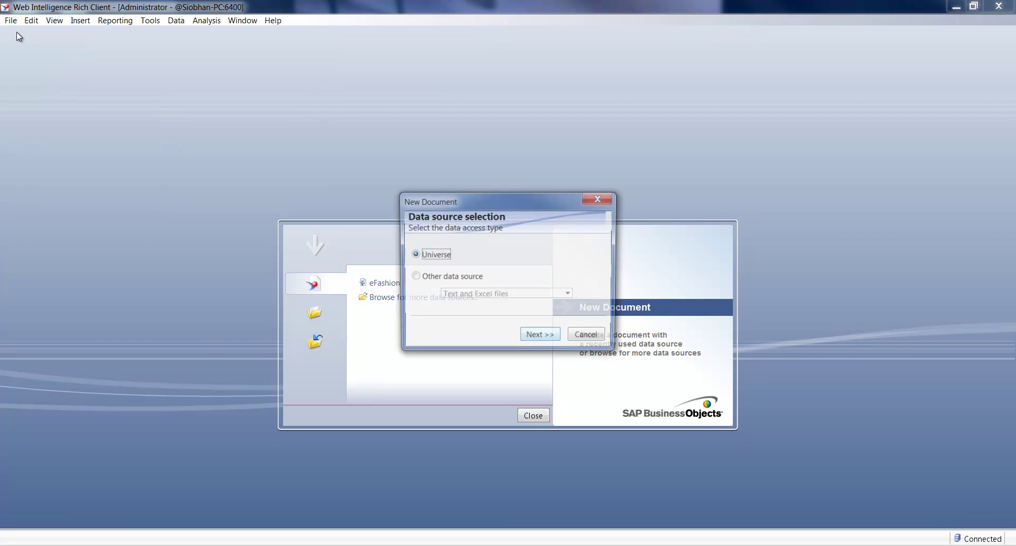
left_click(542, 342)
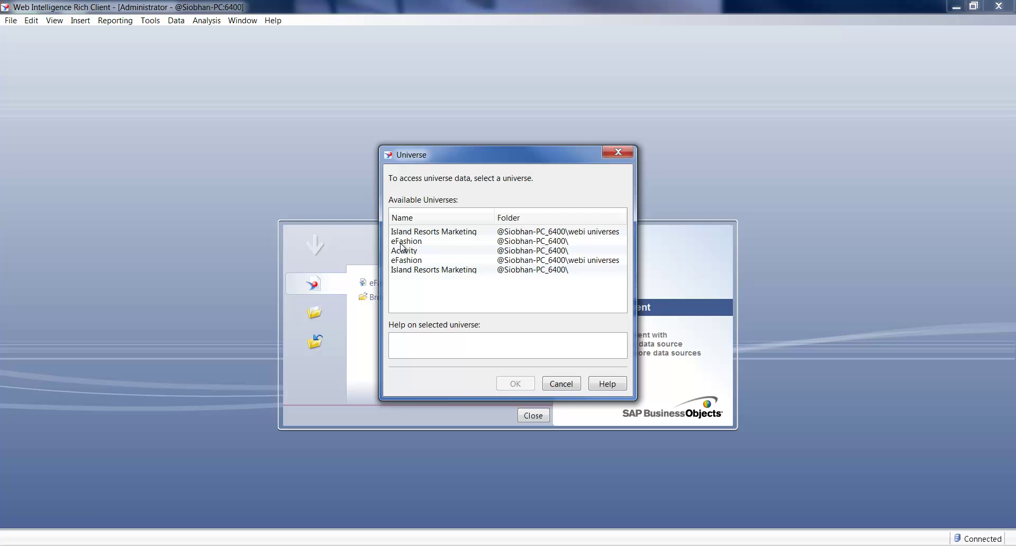
double_click(401, 241)
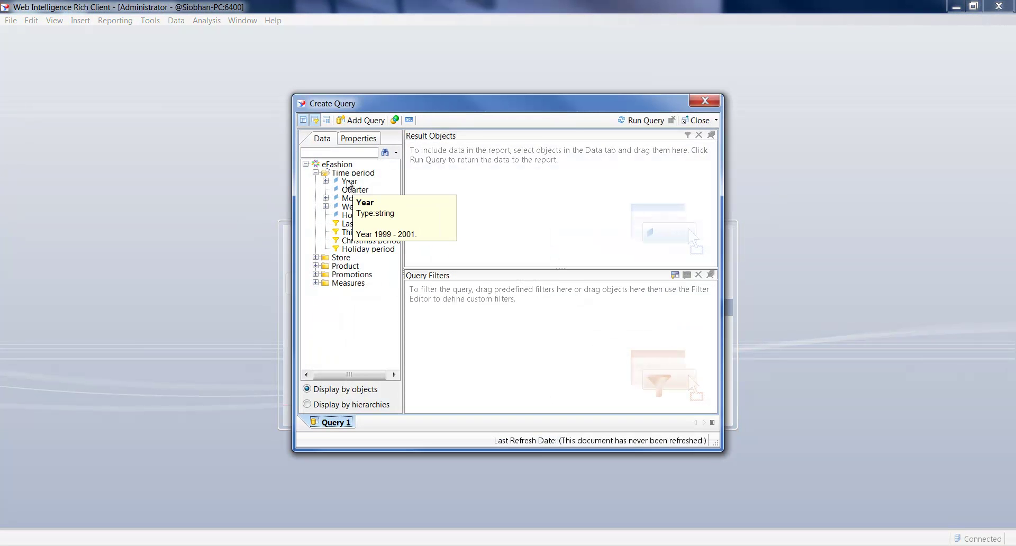
- Add Year, Quarter and Category to the query's result objects
left_click(348, 181)
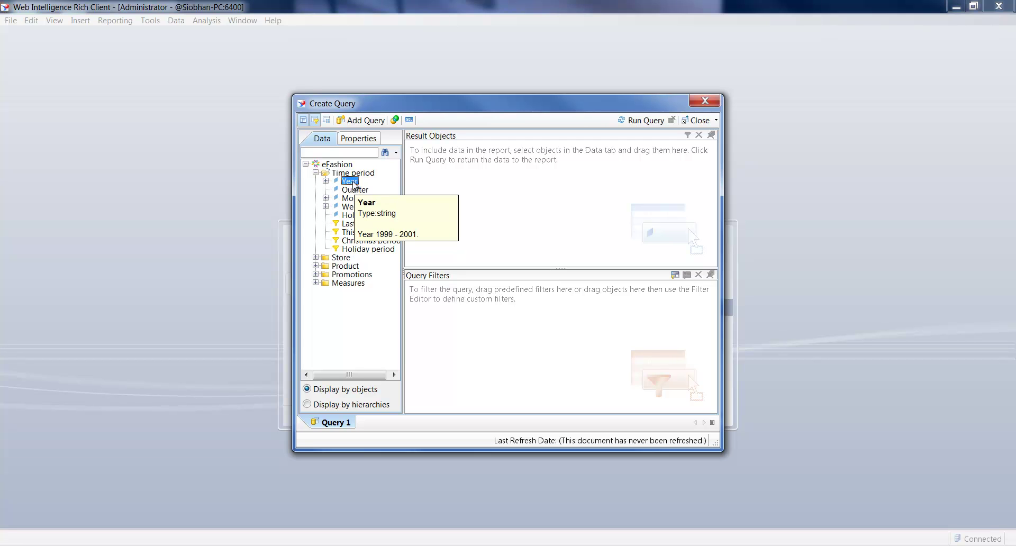
double_click(349, 181)
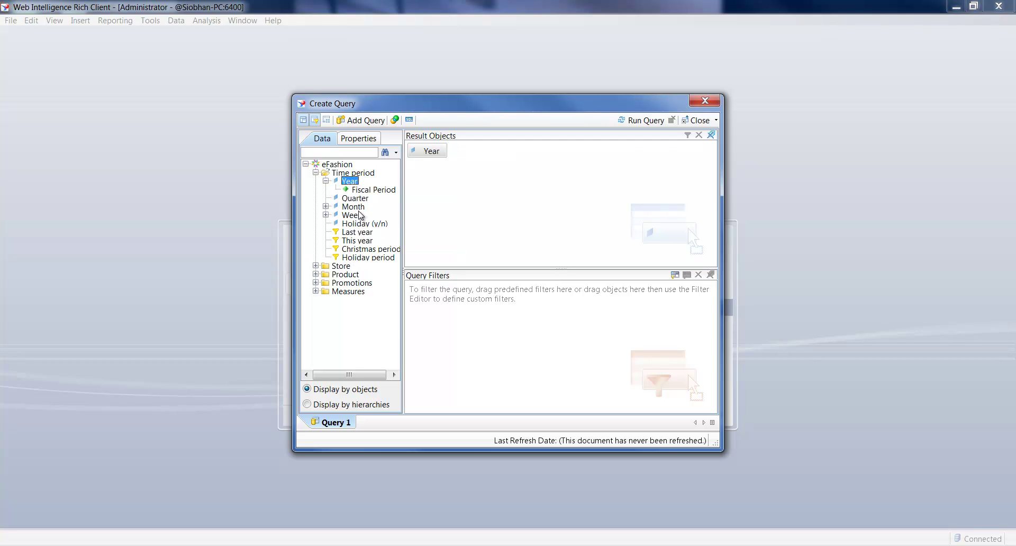
double_click(358, 200)
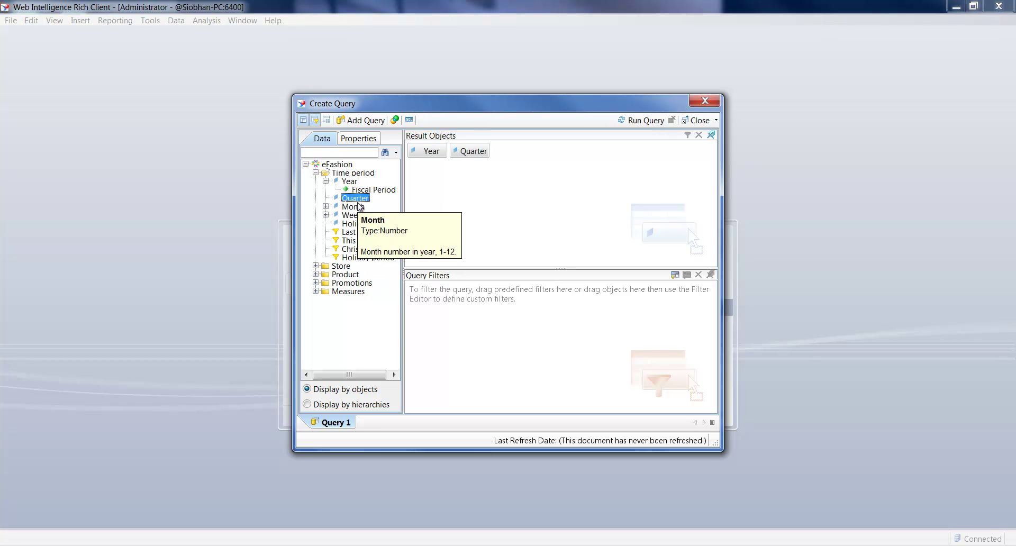
left_click(353, 216)
type("c")
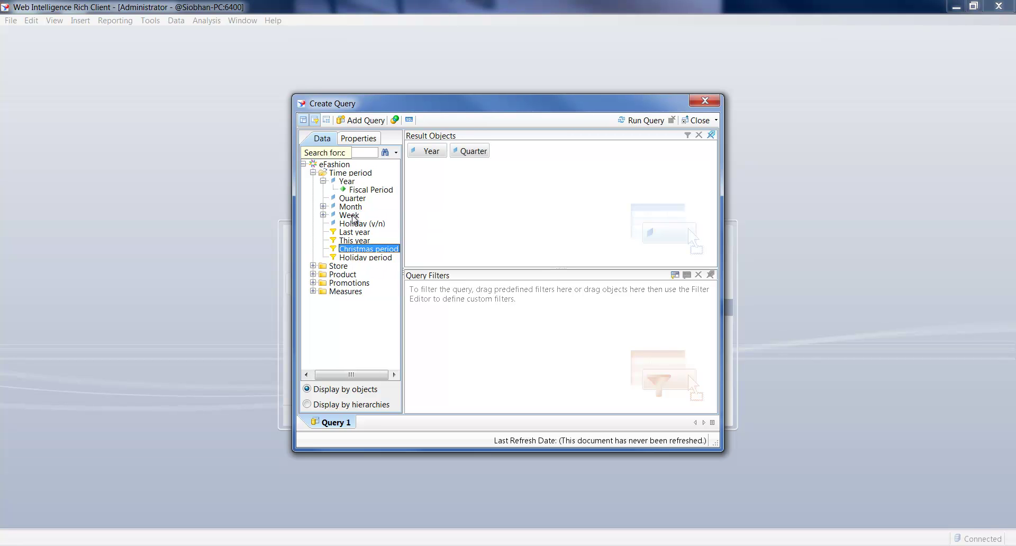
type("at")
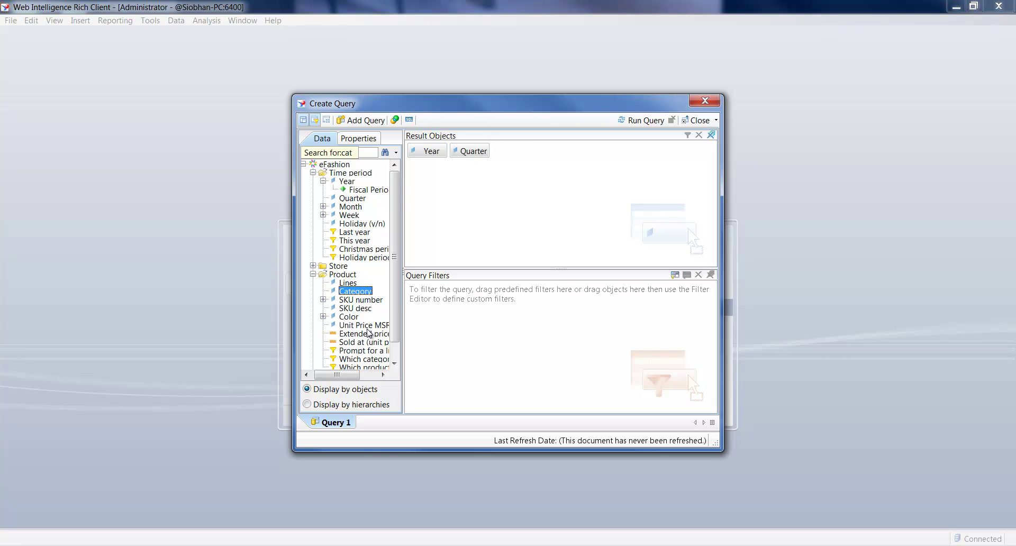
double_click(356, 292)
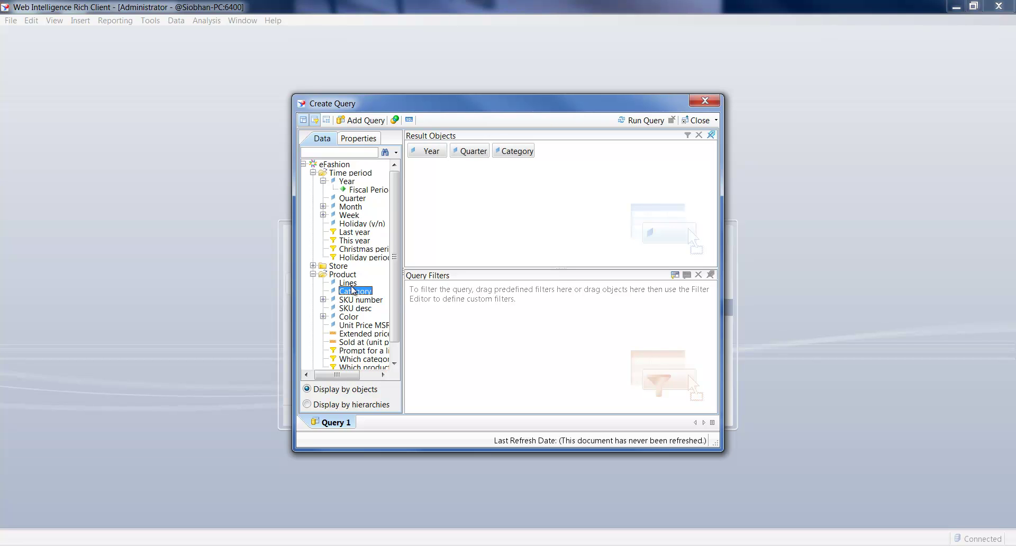
- Add Color and the Sales revenue measure to the result objects
left_click(352, 285)
type("color")
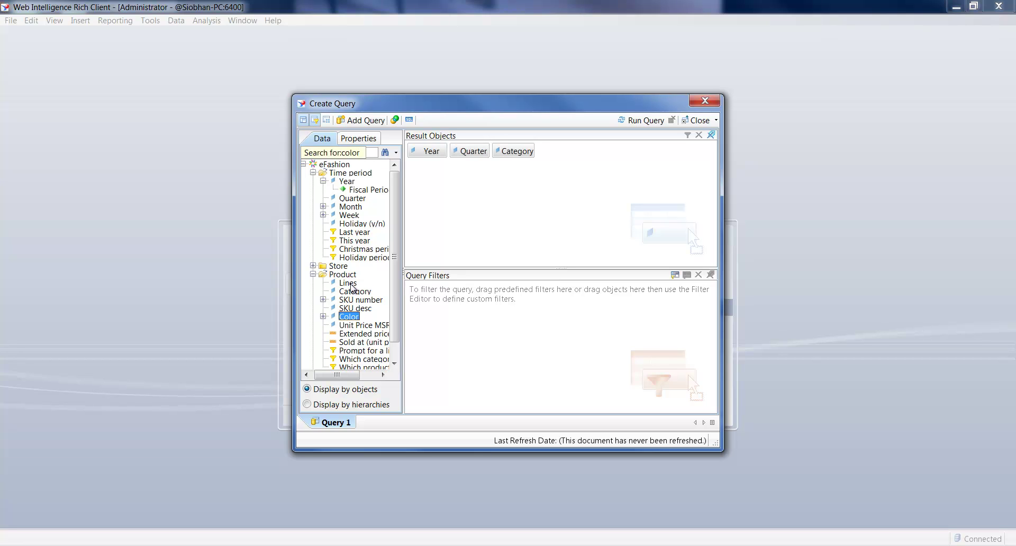
double_click(354, 316)
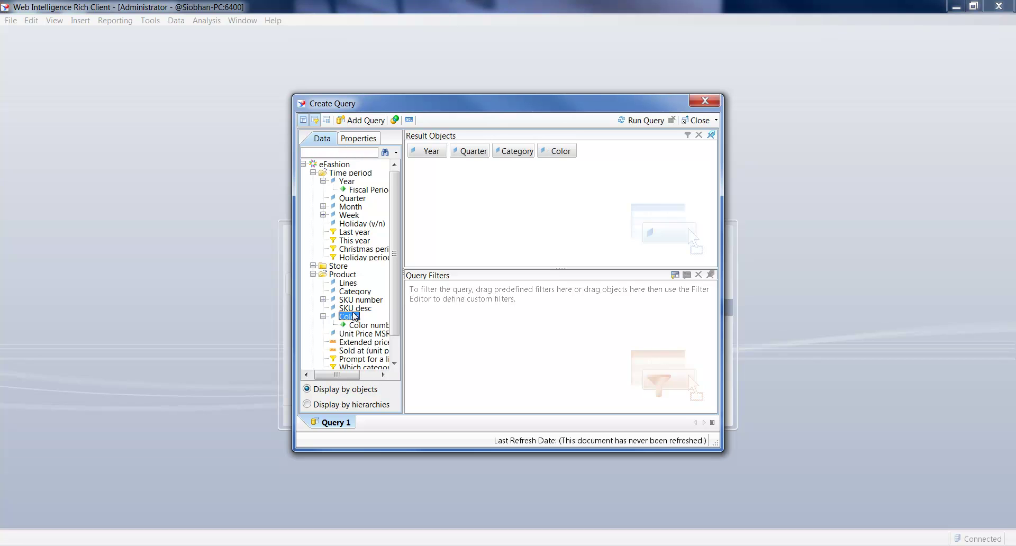
scroll(355, 316, "down", 1)
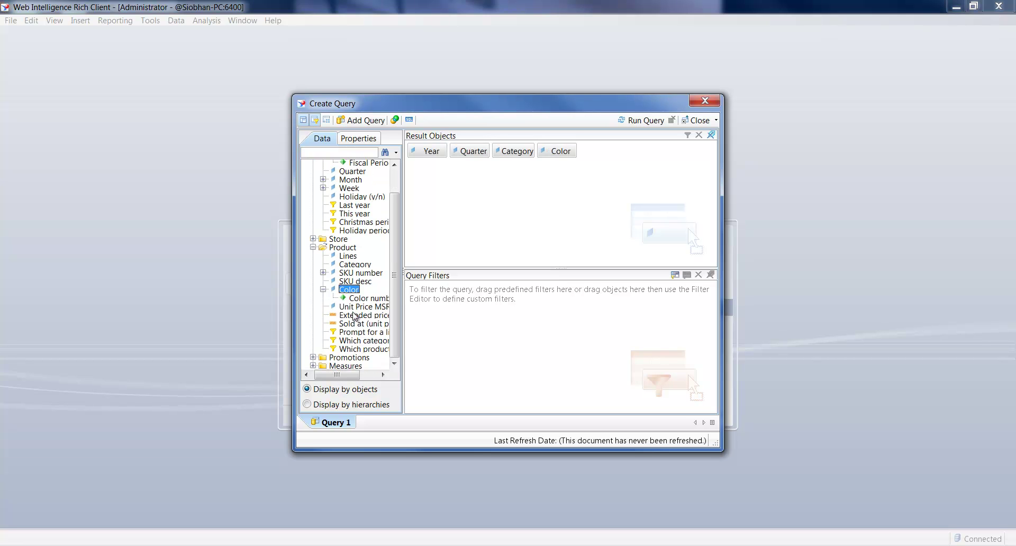
left_click(313, 248)
left_click(313, 291)
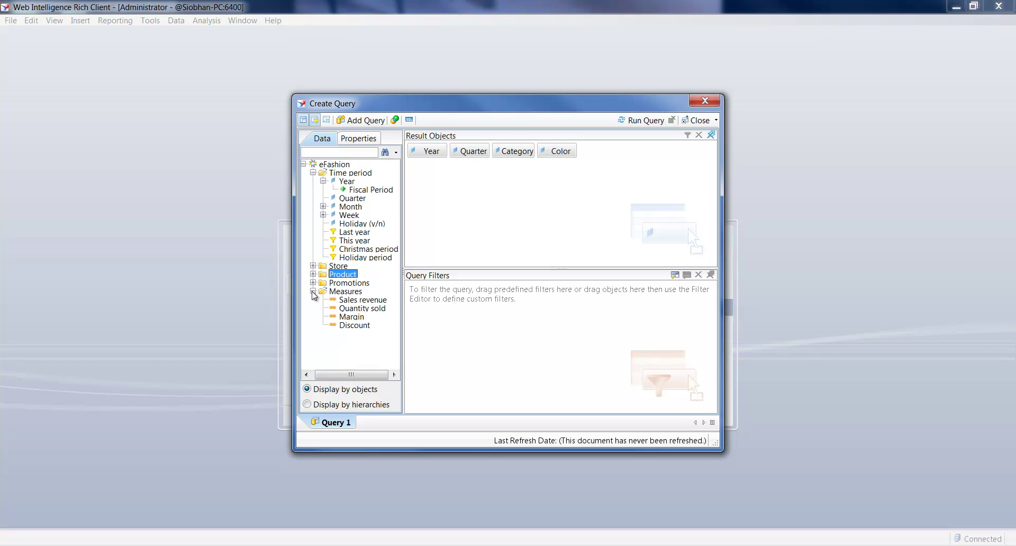
left_click(357, 300)
double_click(359, 301)
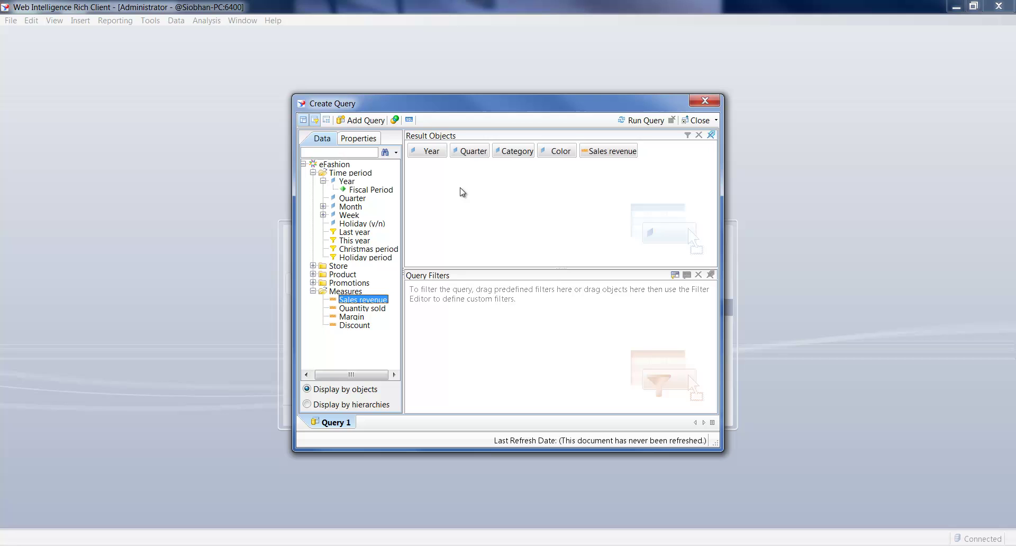
- Run the eFashion query, select the returned table and display the report element templates
left_click(640, 125)
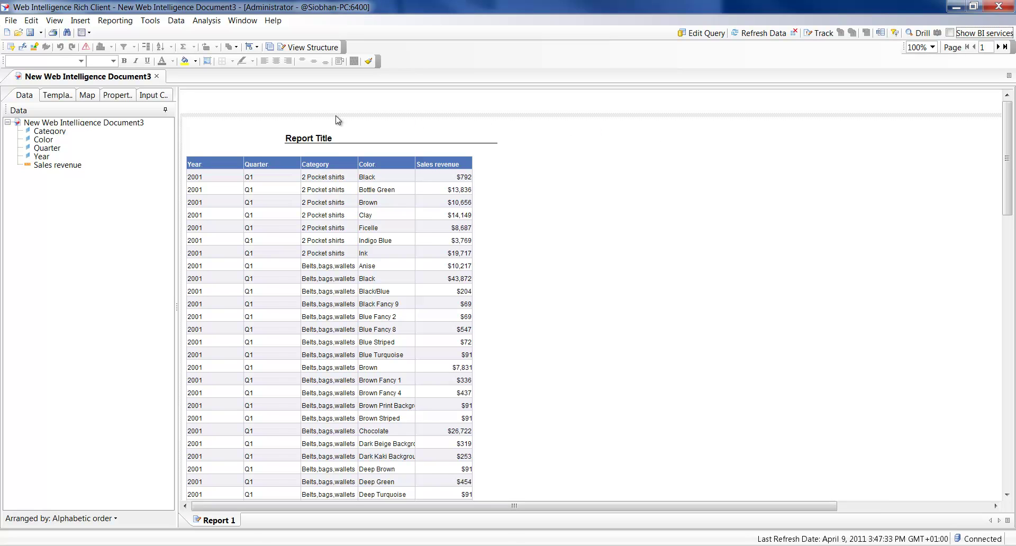
left_click(259, 155)
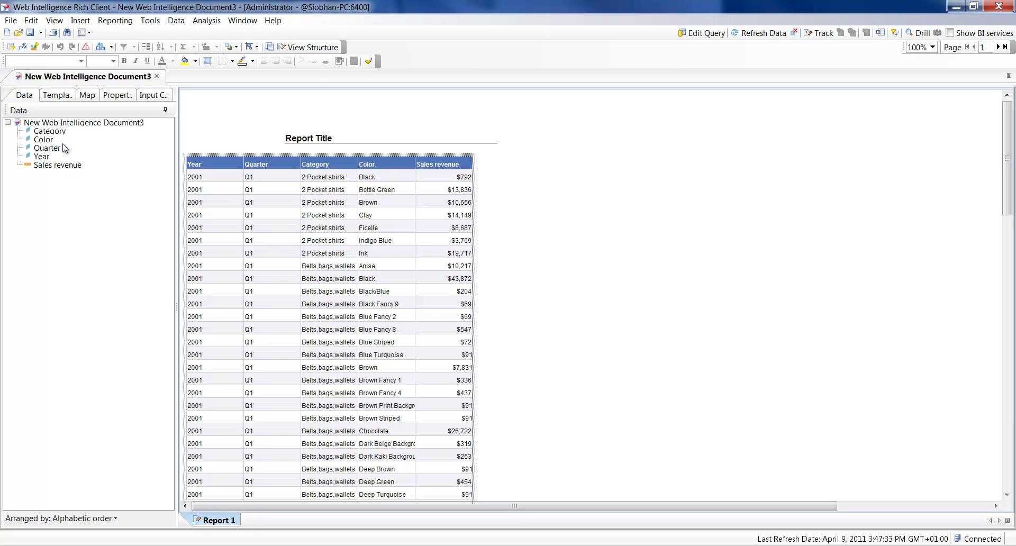
left_click(58, 97)
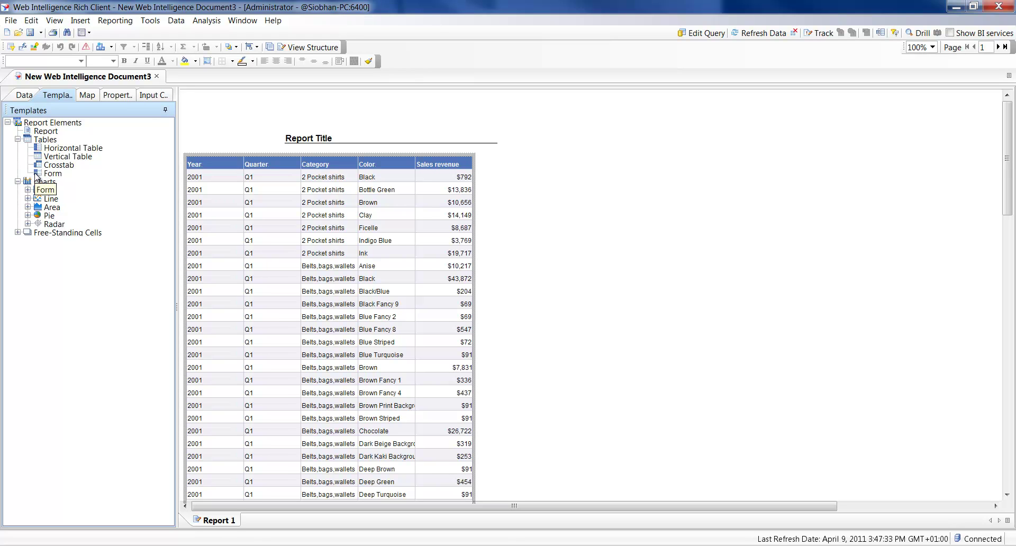
- Replace the default results table with an empty Crosstab template
right_click(209, 155)
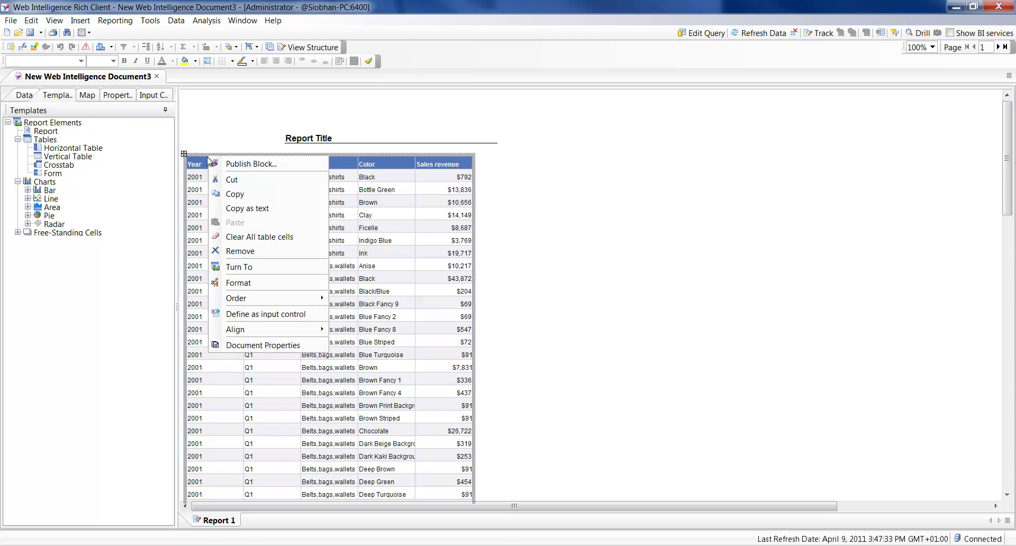
left_click(256, 251)
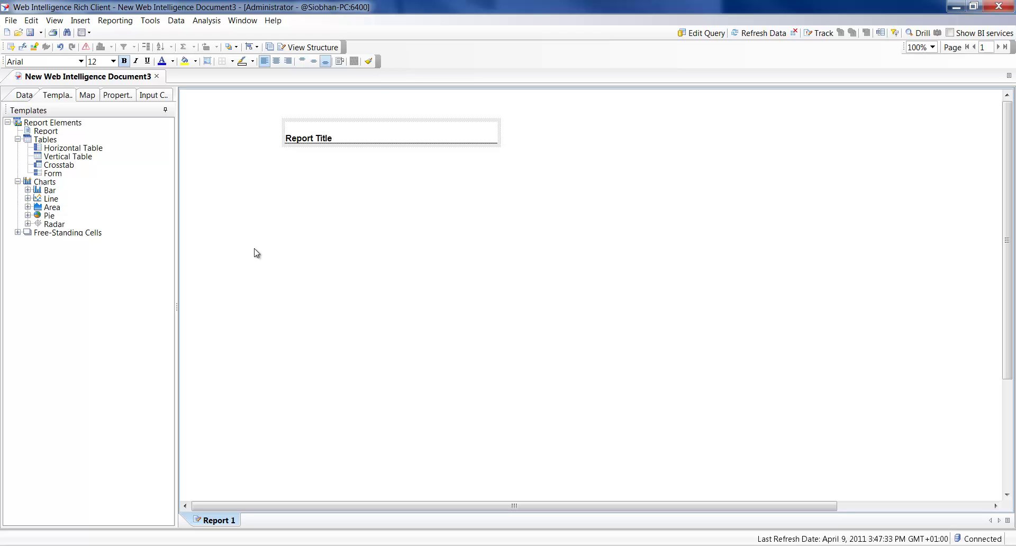
left_click_drag(55, 174, 243, 204)
left_click(52, 166)
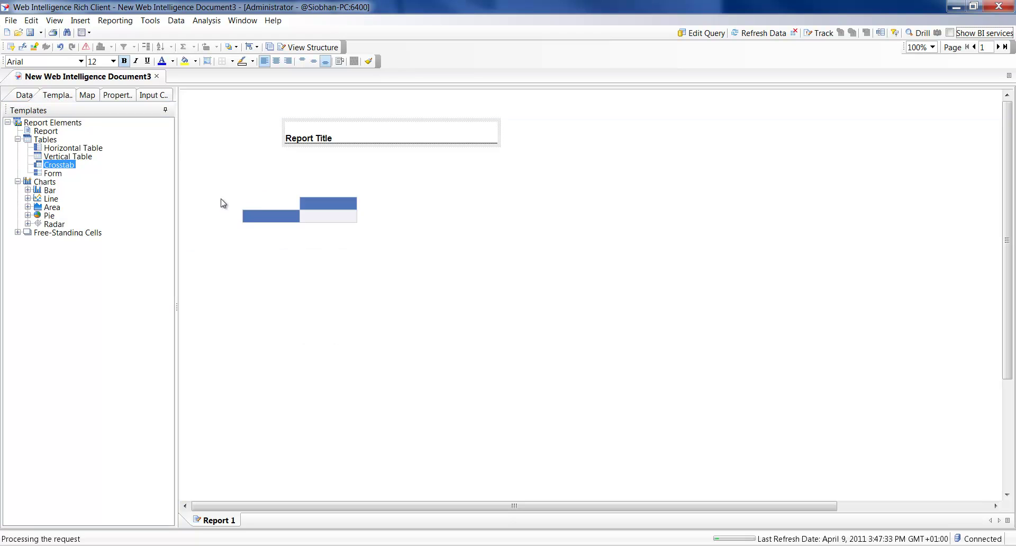
- Fill the crosstab with Sales revenue in the body, Year and Quarter across, Category down
left_click(25, 95)
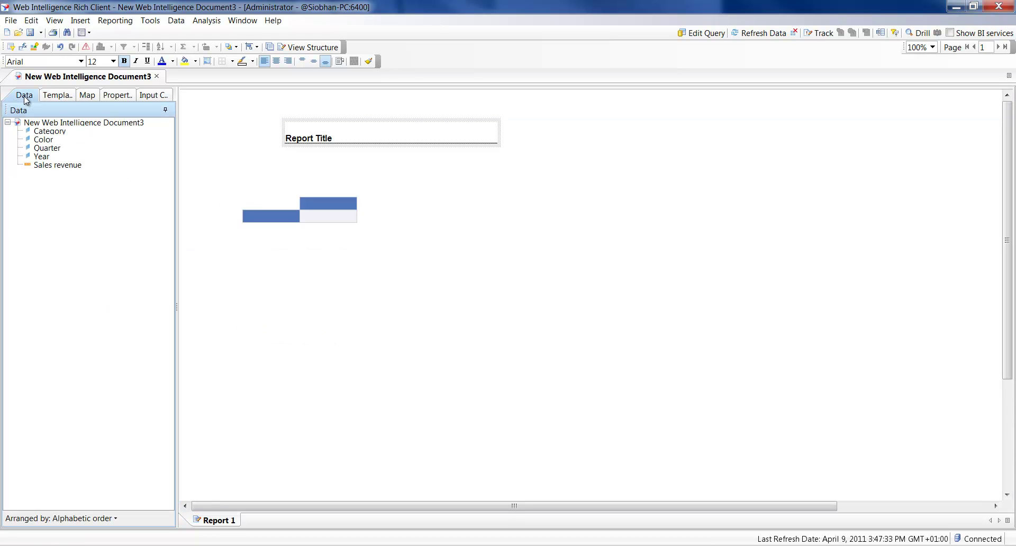
left_click(44, 166)
left_click_drag(44, 167, 329, 223)
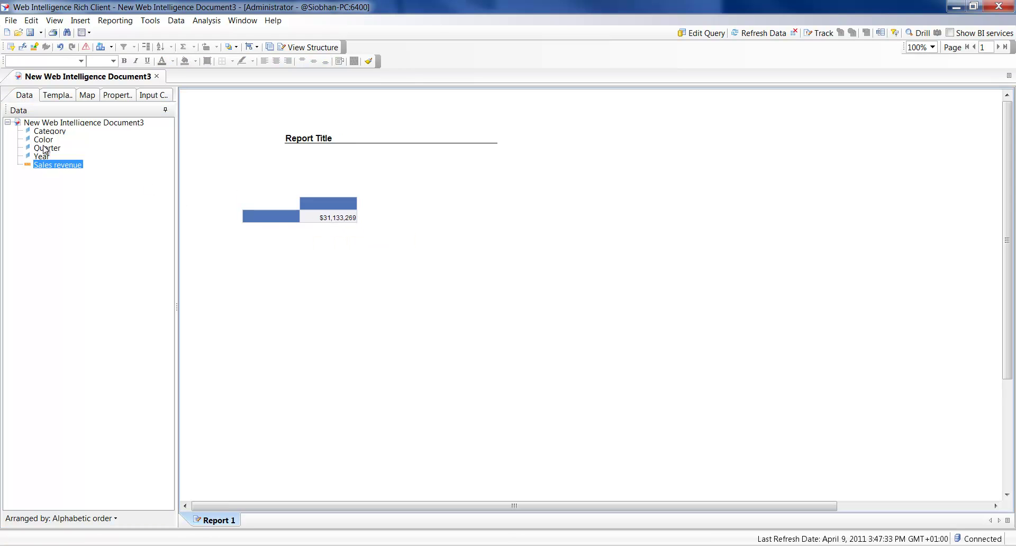
left_click_drag(40, 160, 312, 202)
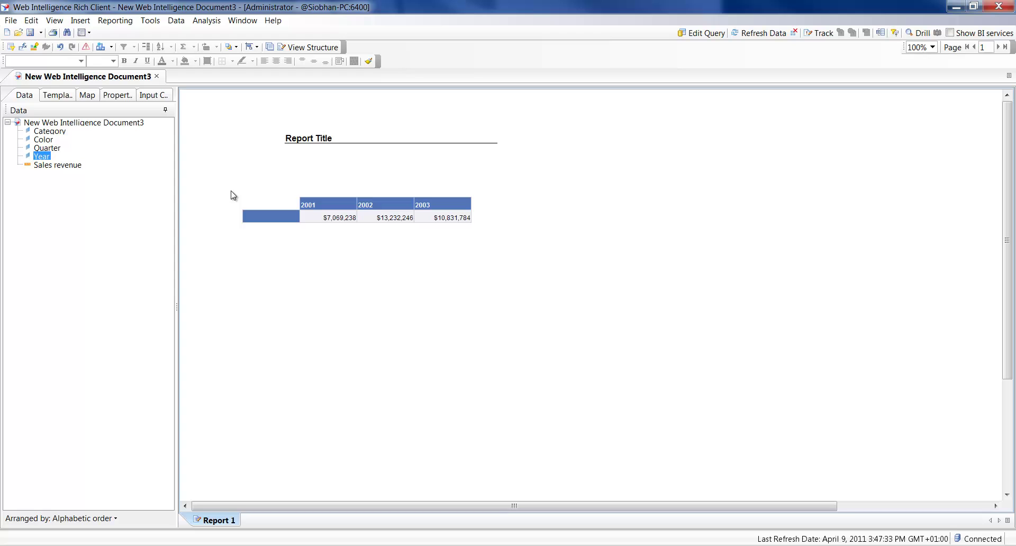
left_click_drag(42, 149, 325, 213)
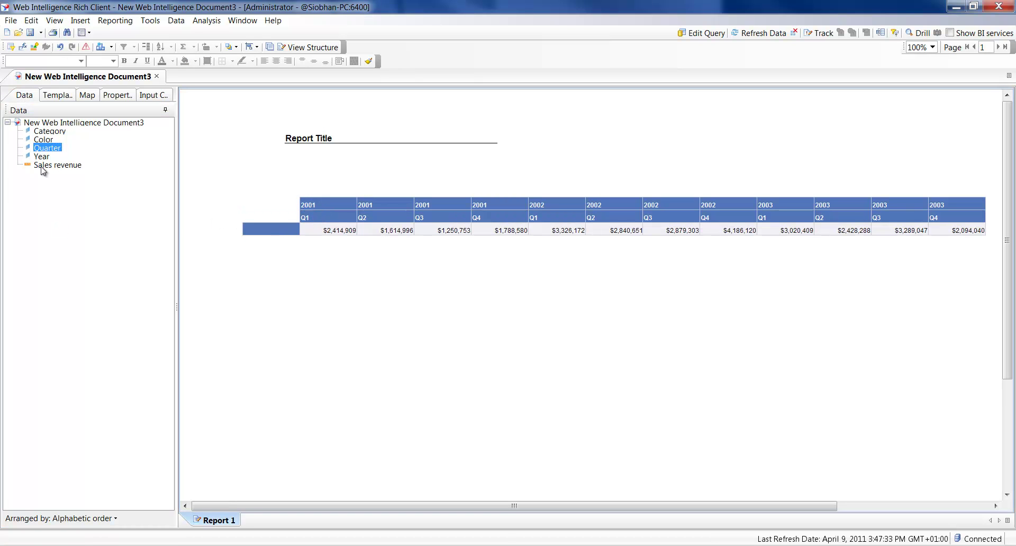
left_click_drag(44, 134, 278, 234)
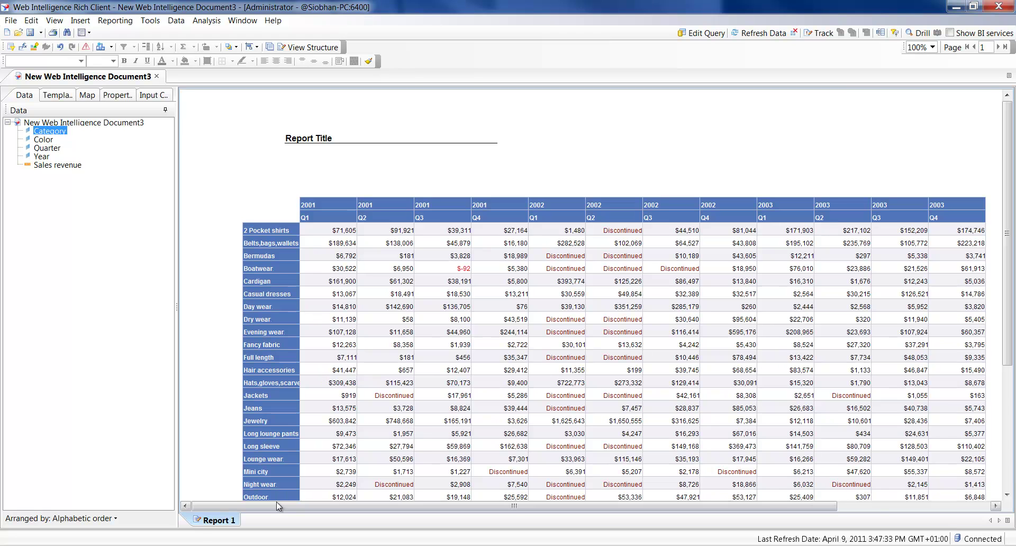
- Insert a break on Year and add a Sum total column to each year block
left_click_drag(277, 503, 321, 510)
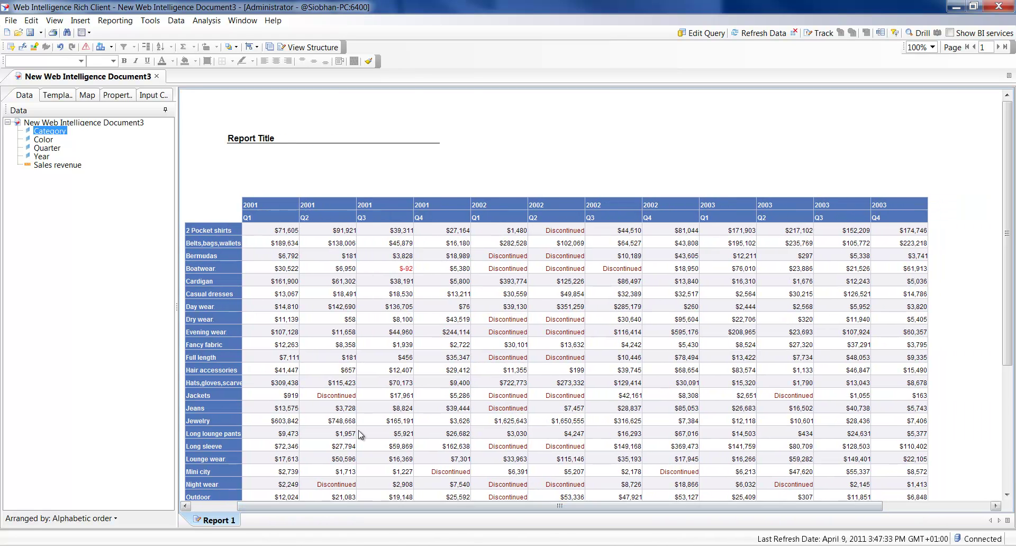
left_click(270, 203)
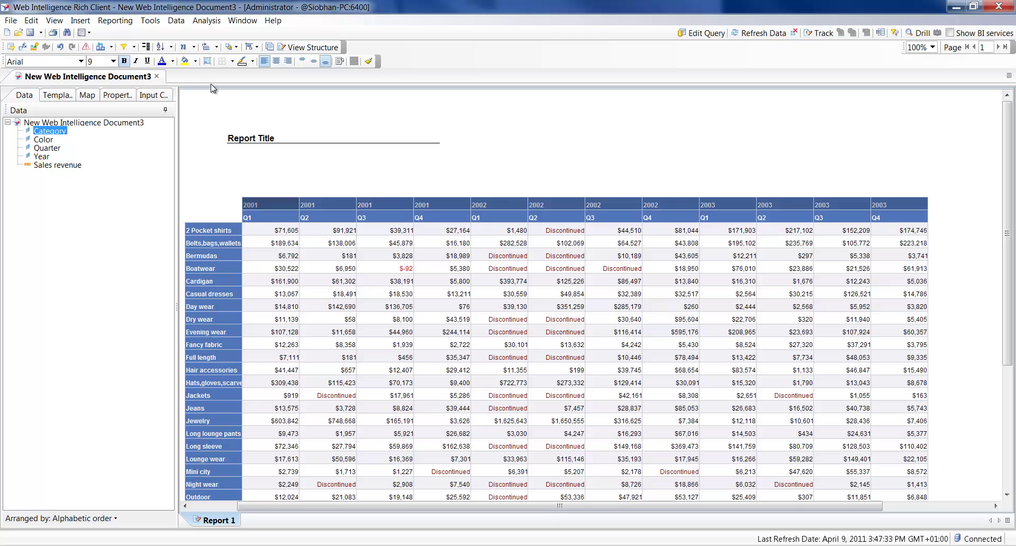
left_click(147, 48)
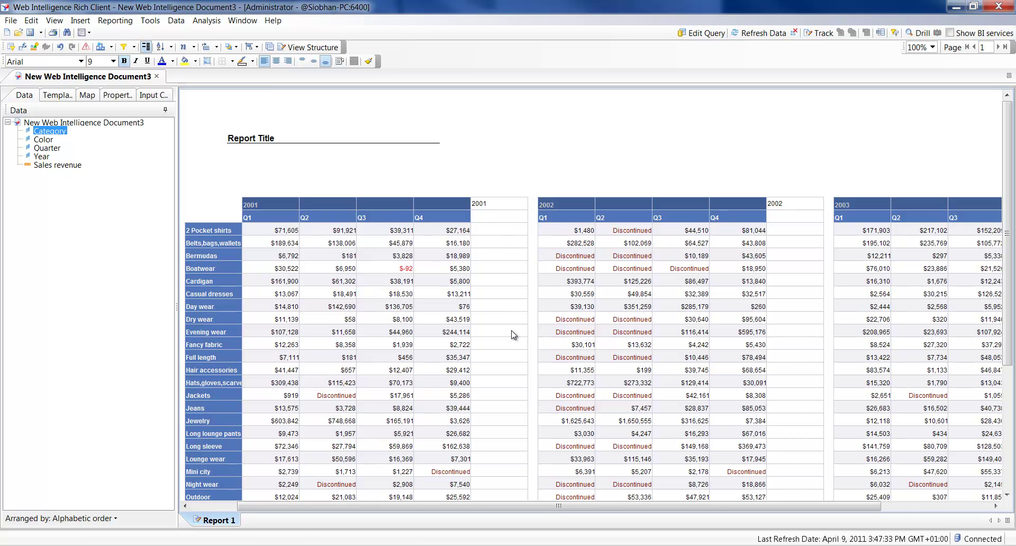
left_click(329, 231)
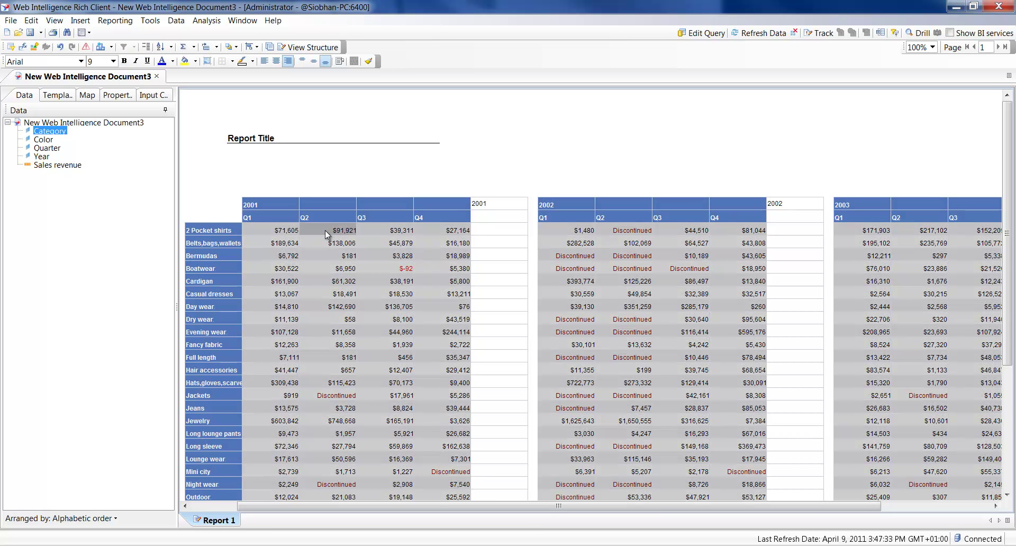
left_click(185, 49)
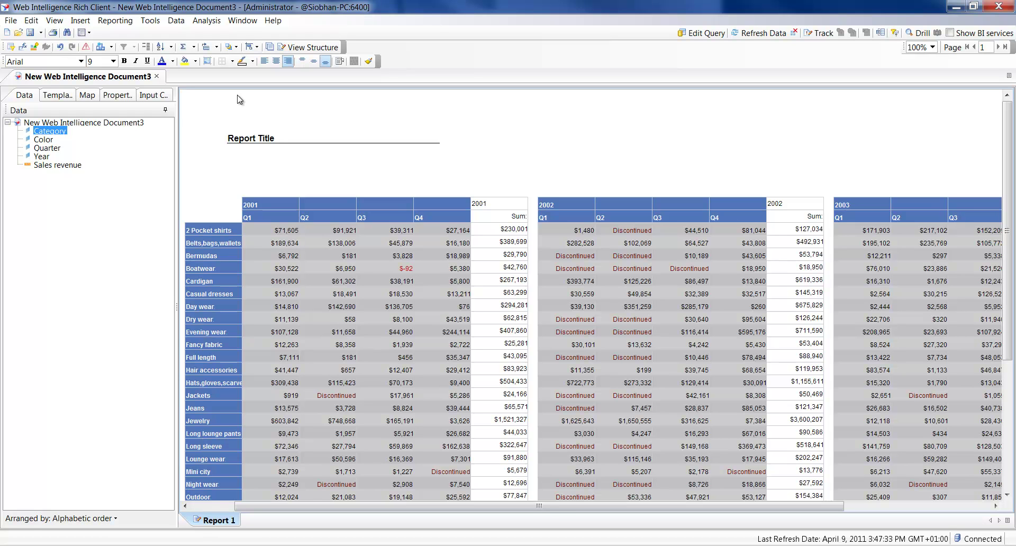
- Copy the 2001 Q4 header formatting onto the Sum: headers and the total-column year cells
left_click_drag(376, 506, 605, 543)
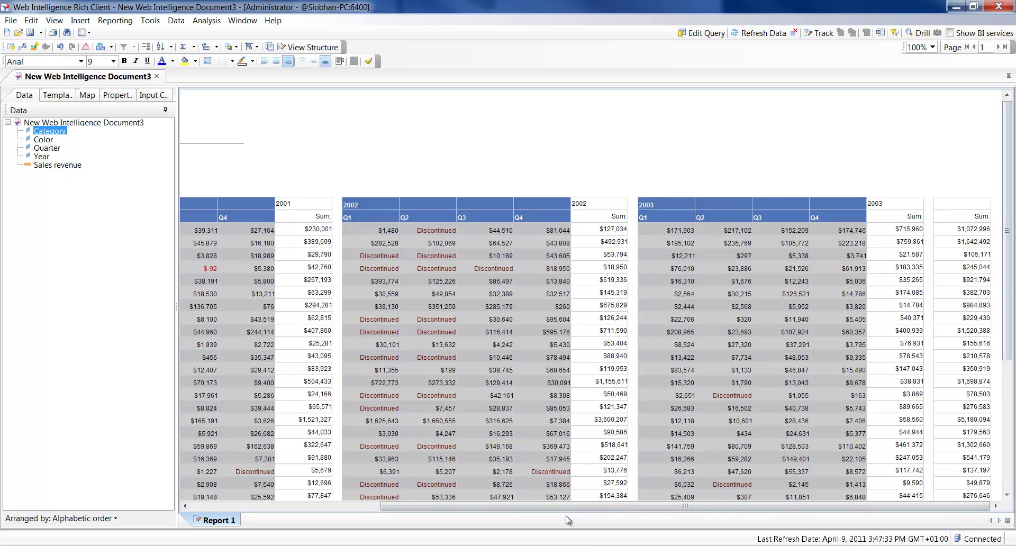
left_click_drag(570, 507, 462, 500)
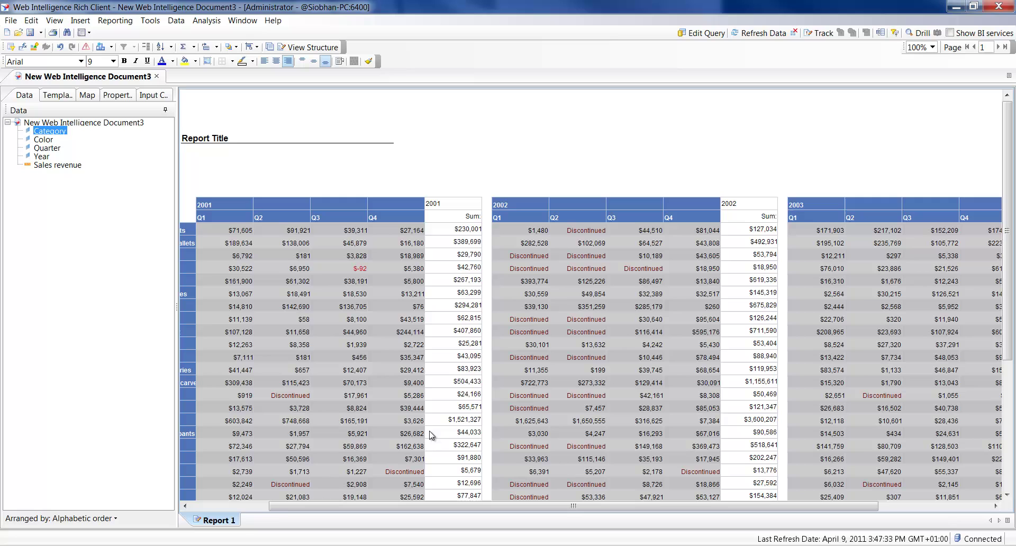
left_click(408, 233)
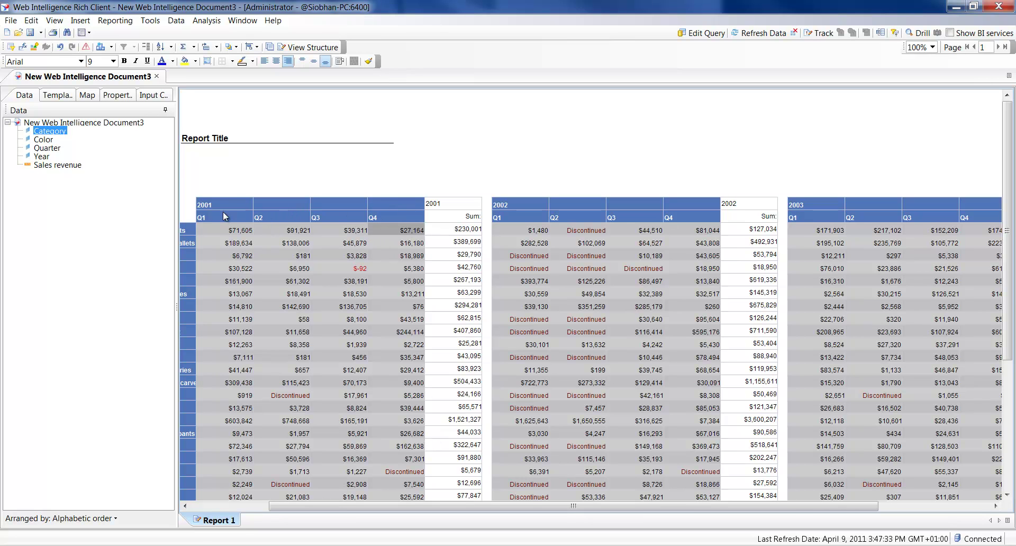
left_click(385, 218)
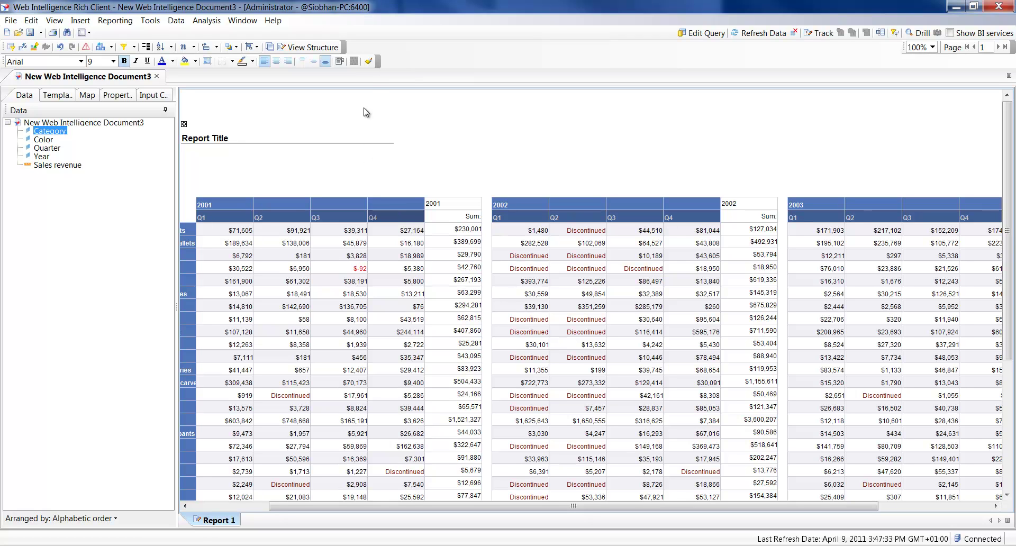
left_click(369, 62)
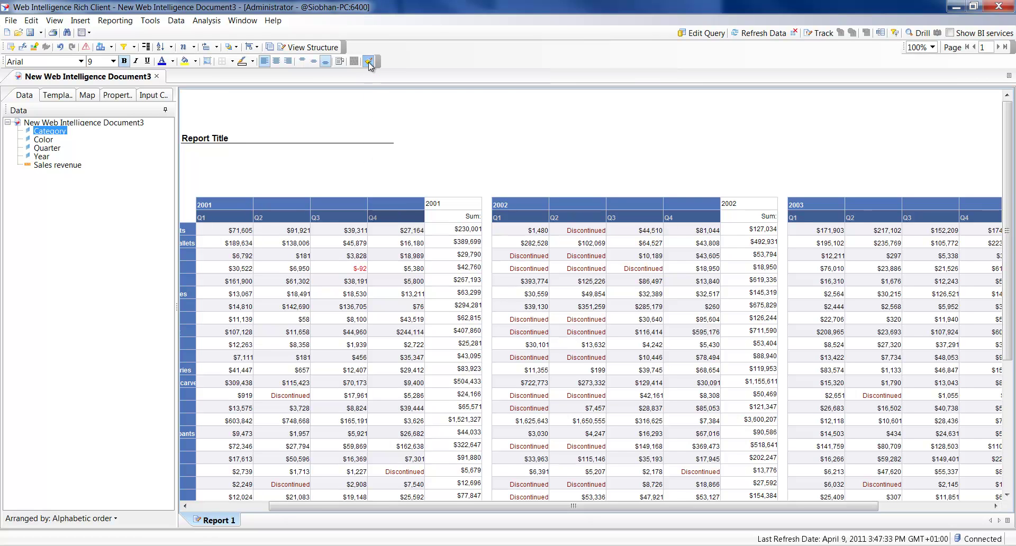
left_click(451, 217)
left_click(394, 215)
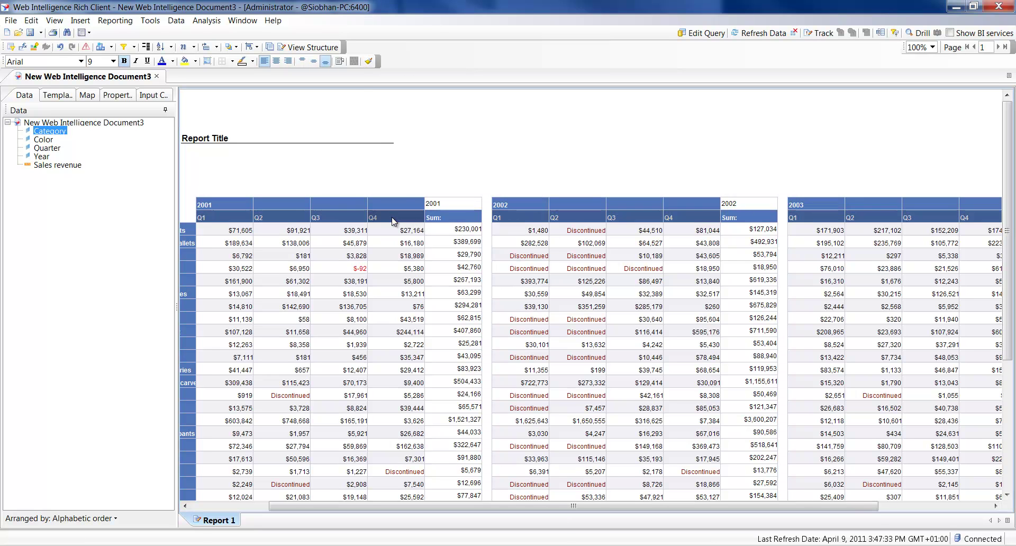
left_click(369, 61)
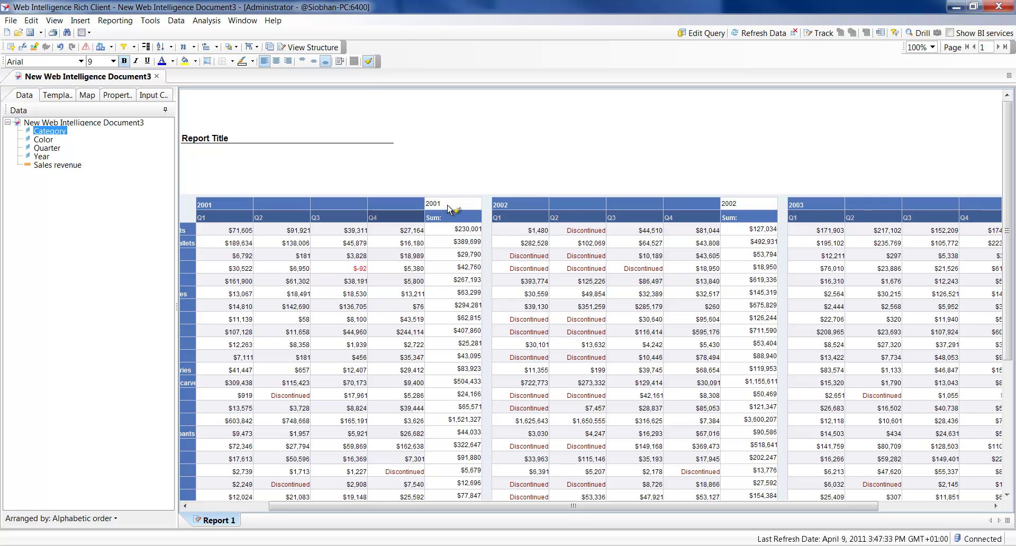
left_click(449, 207)
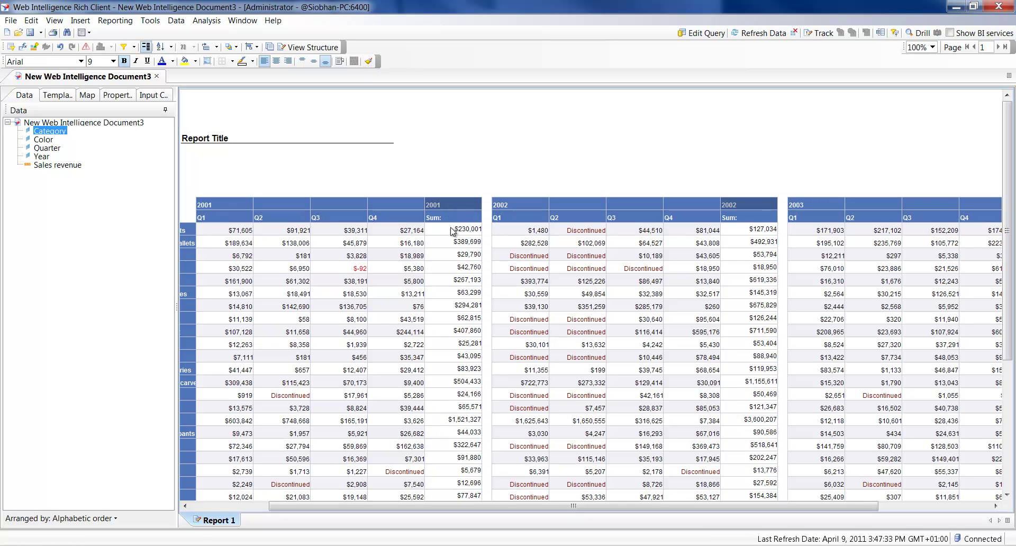
- Right-align the year and Sum: headers above each year's total column
left_click(457, 218)
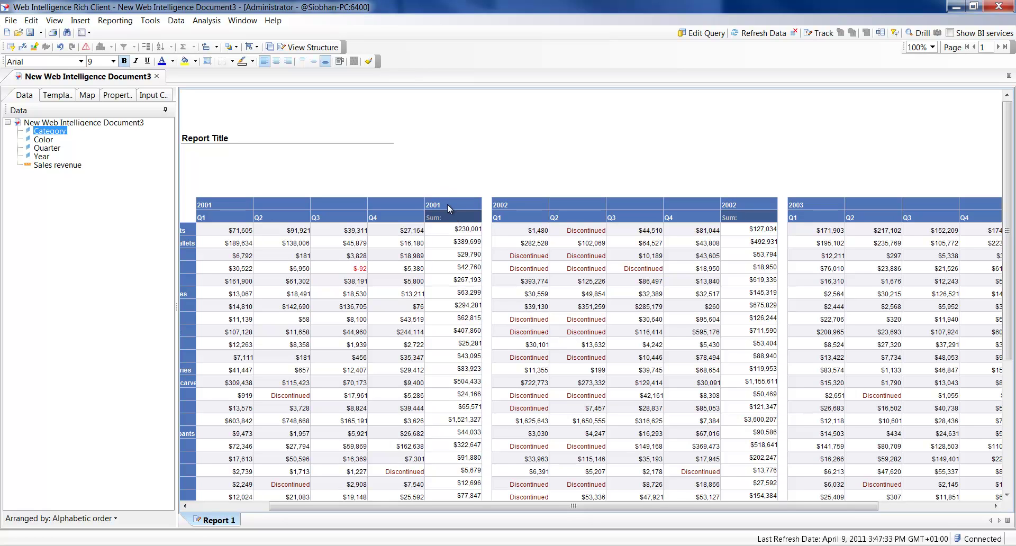
left_click(449, 203)
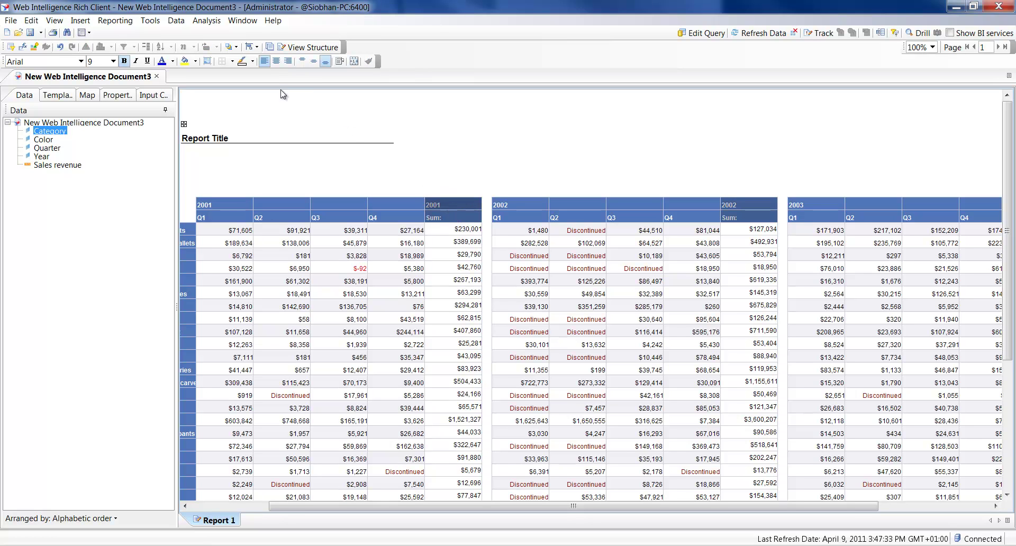
left_click(287, 61)
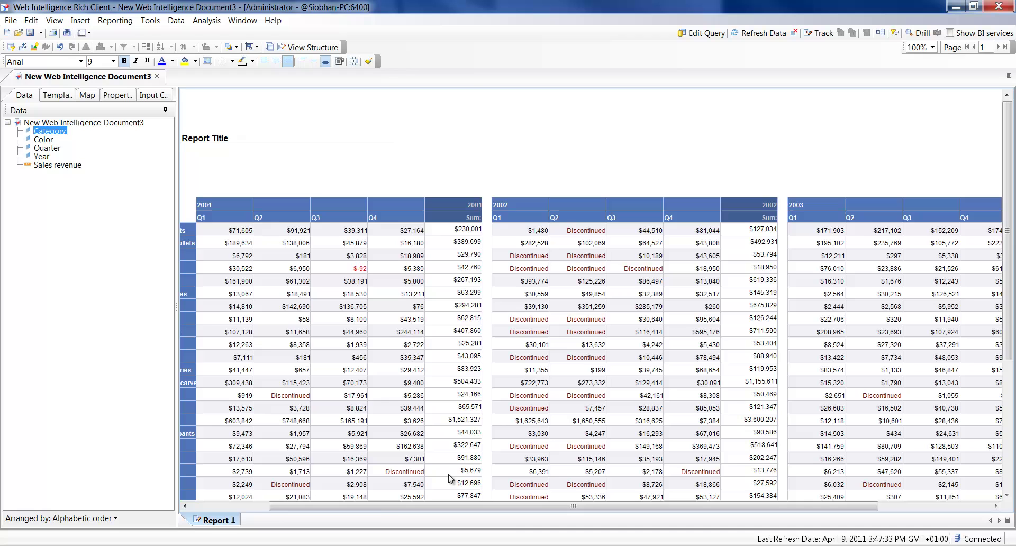
left_click_drag(398, 507, 571, 541)
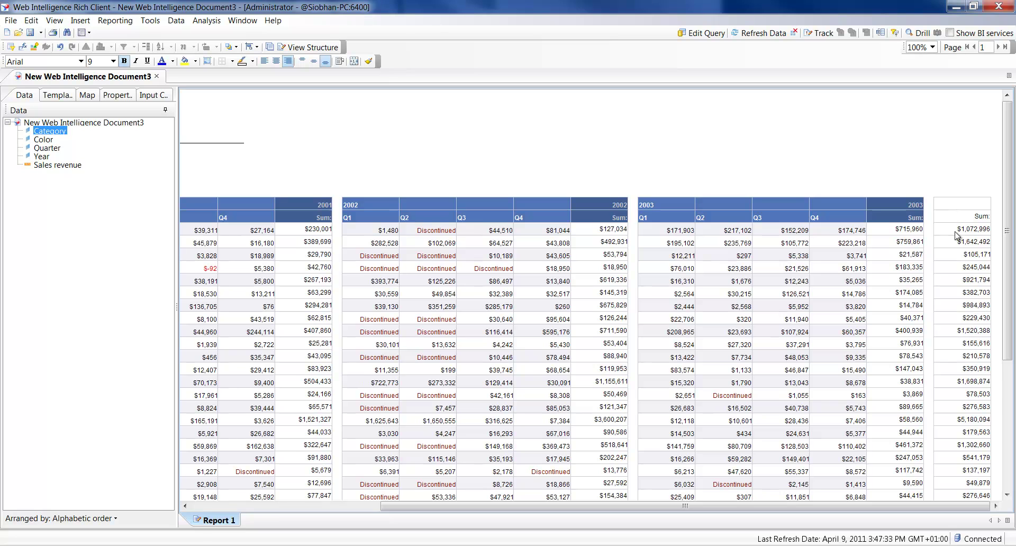
- Apply the blue header style to the grand-total Sum: header and its empty header cell above
left_click(913, 220)
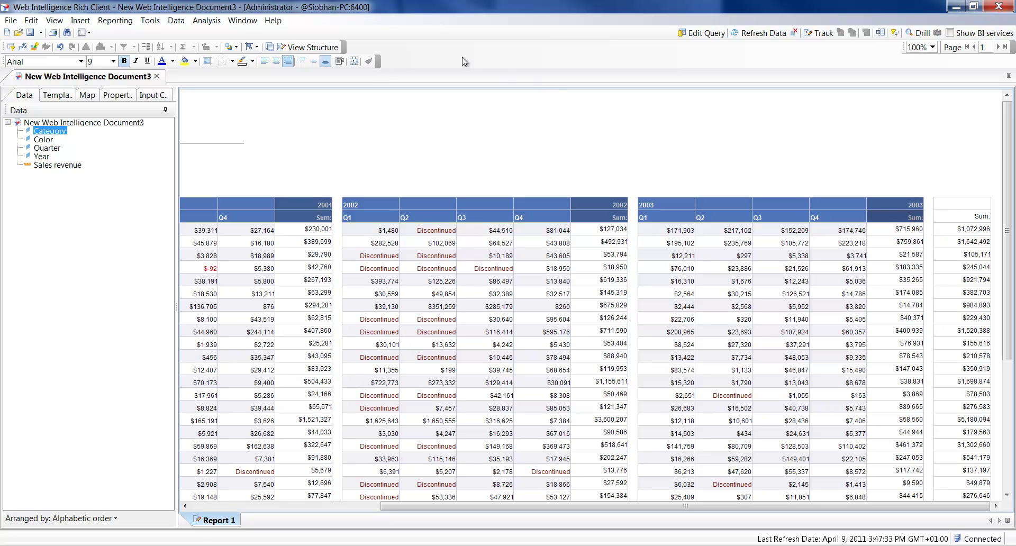
left_click(709, 219)
left_click(368, 61)
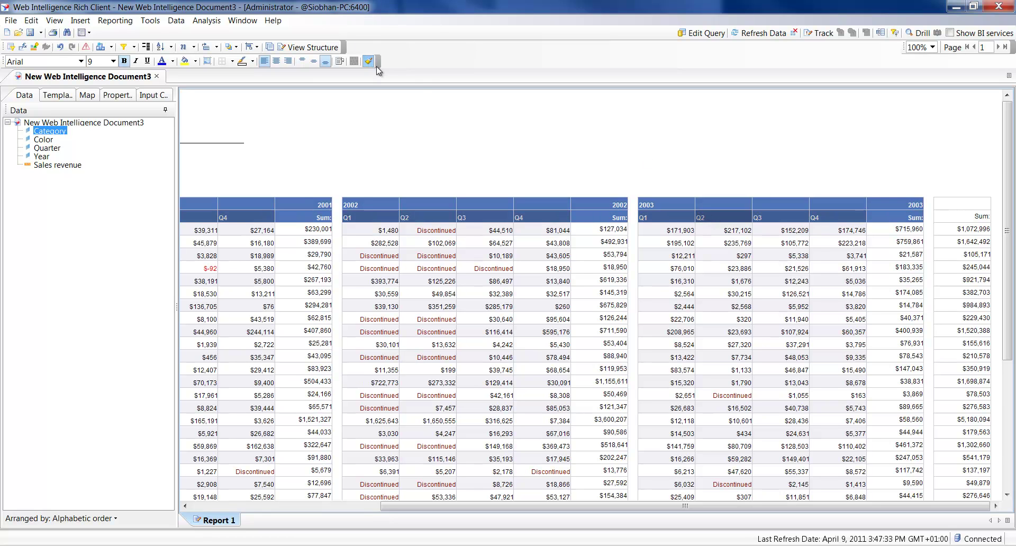
left_click(973, 218)
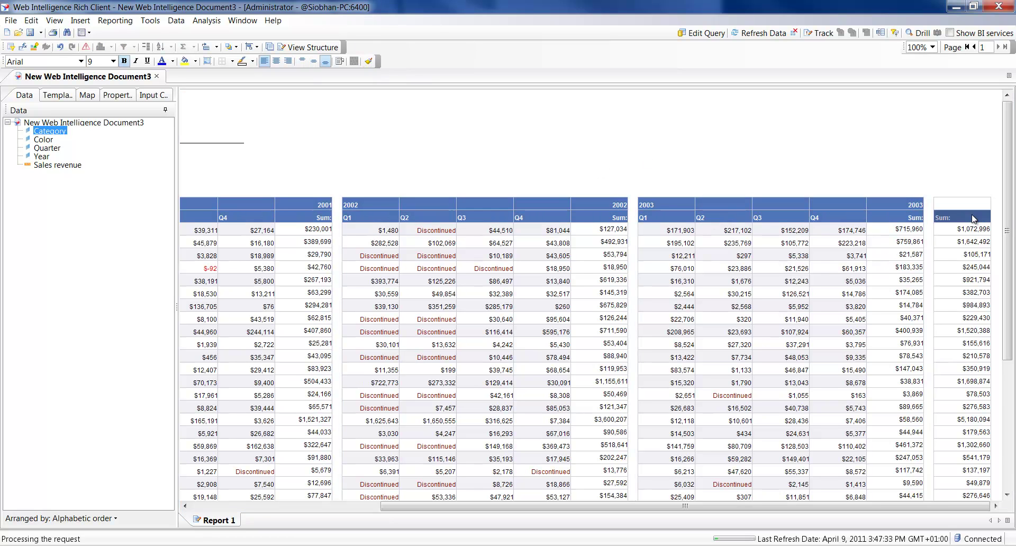
left_click(874, 218)
left_click(368, 60)
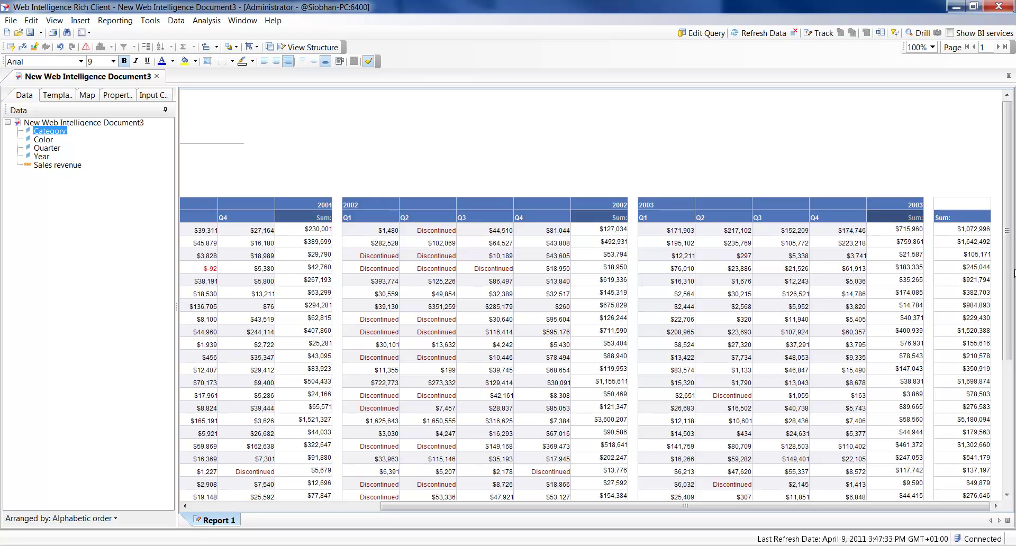
left_click(959, 206)
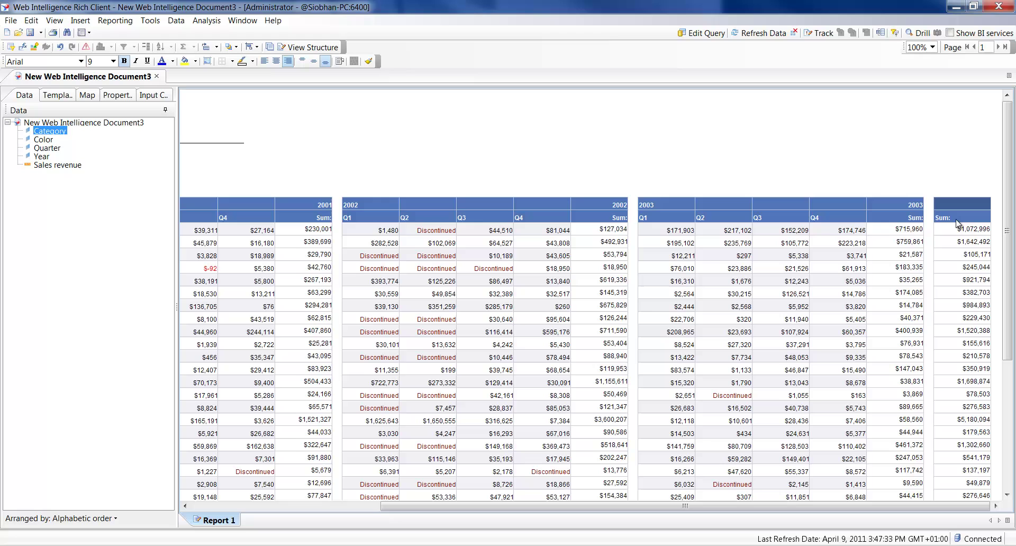
- Right-align the grand-total column's Sum: label
left_click(958, 223)
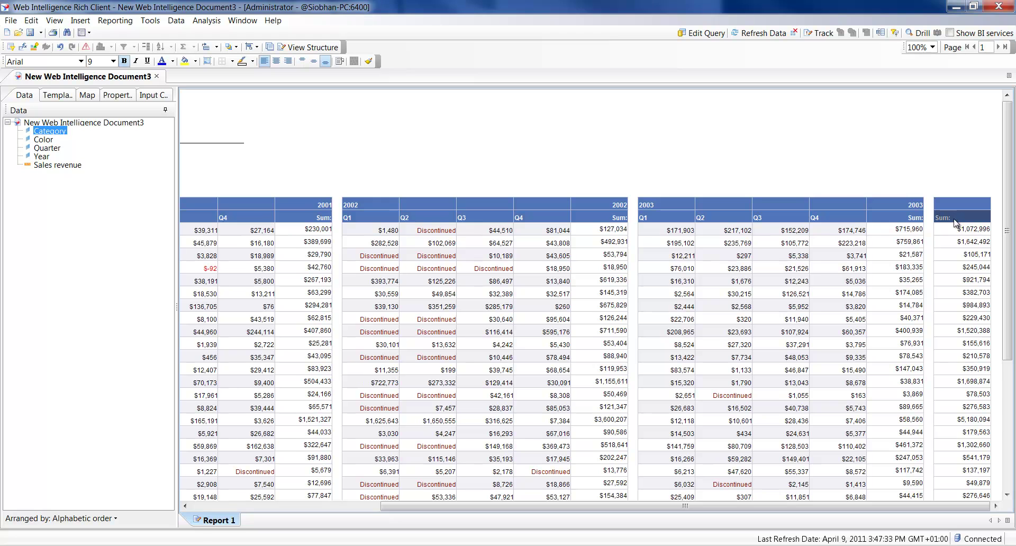
left_click(287, 62)
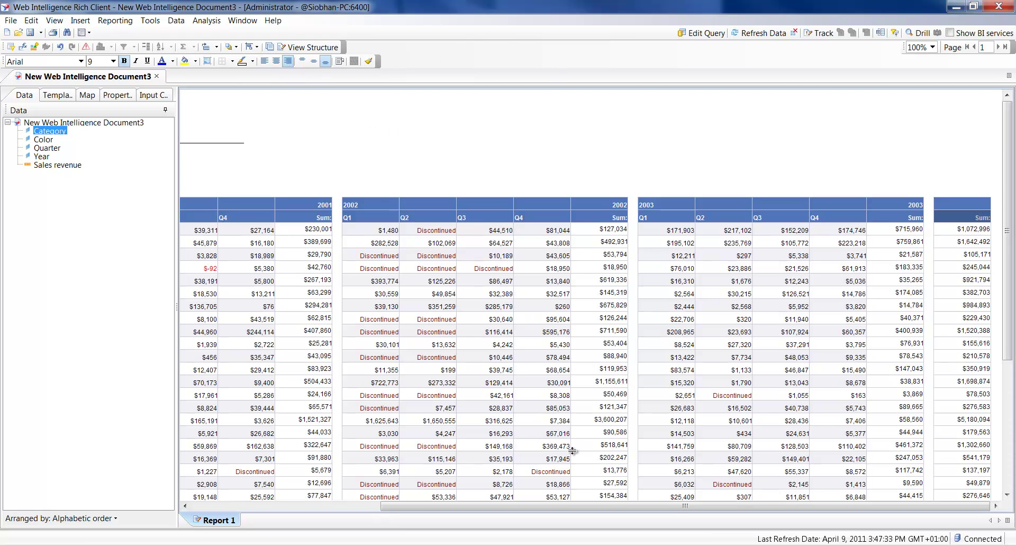
left_click_drag(617, 506, 410, 503)
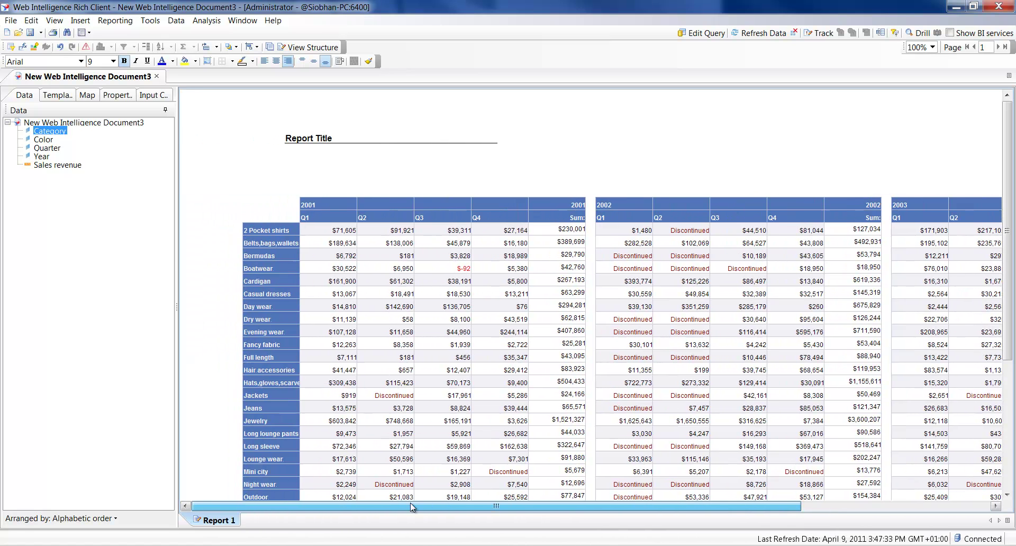
- Widen the Category column and add Color as a second row header beside it
left_click(296, 236)
left_click_drag(299, 236, 371, 244)
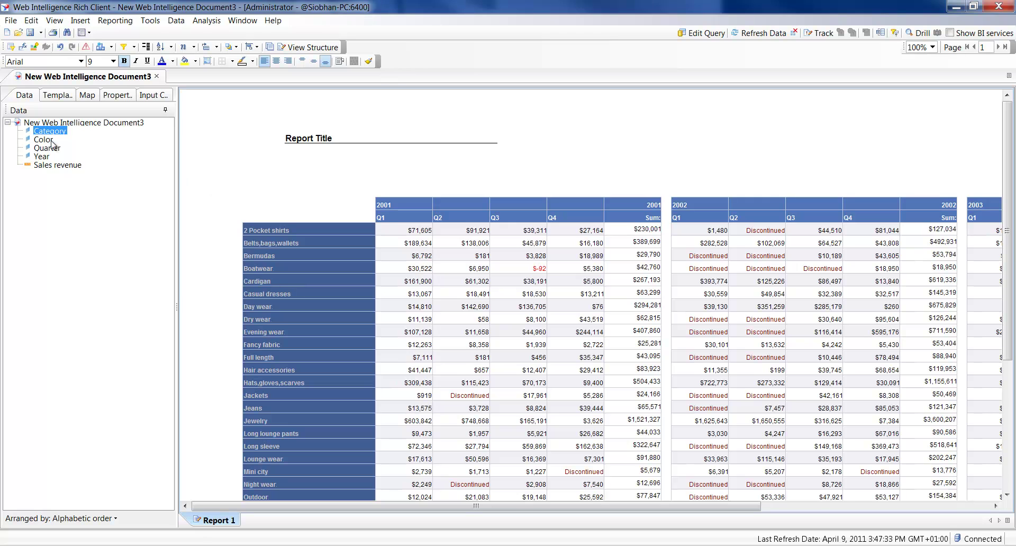
left_click_drag(44, 140, 374, 236)
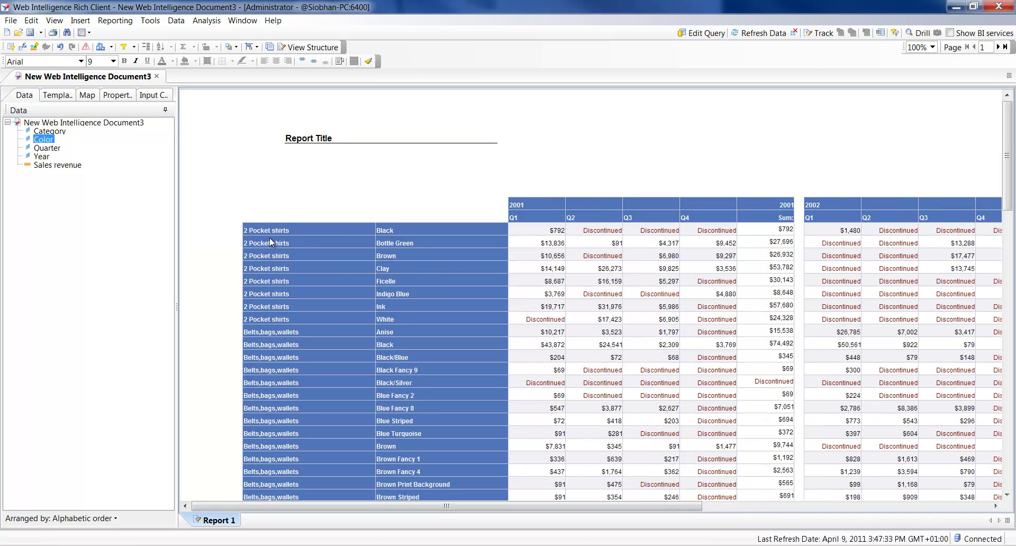
left_click(272, 240)
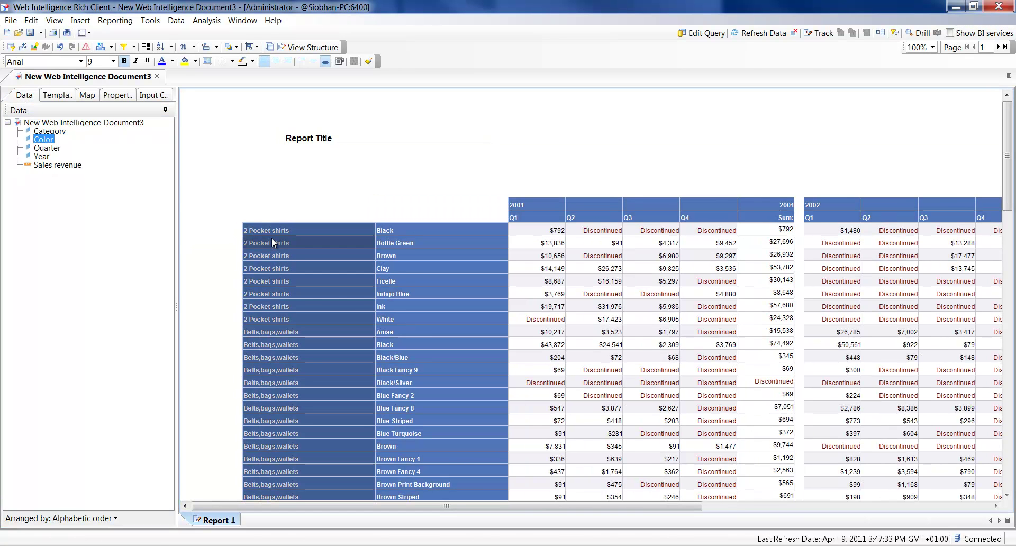
scroll(272, 237, "down", 1)
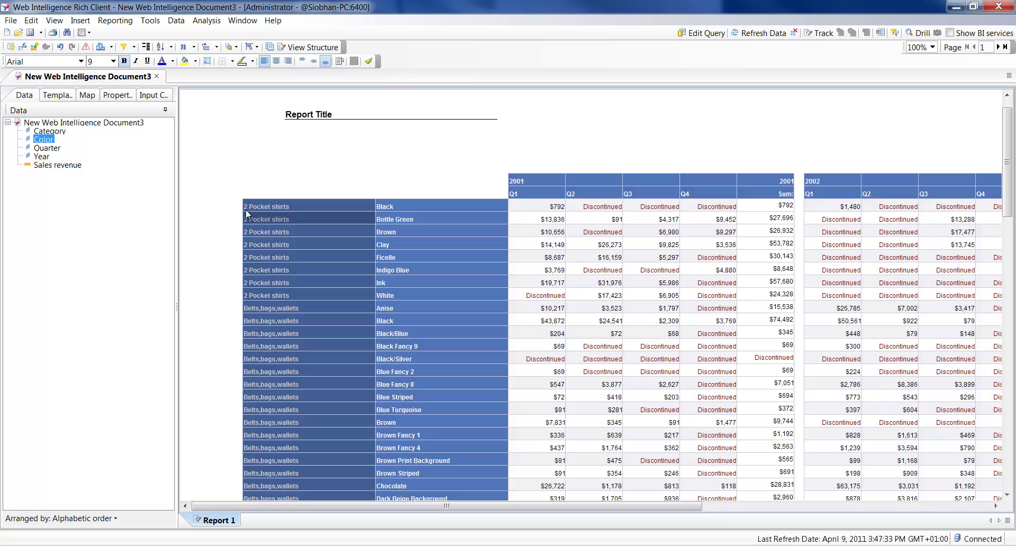
- Insert a break on Category and add a Sum subtotal row to each category block
left_click(146, 49)
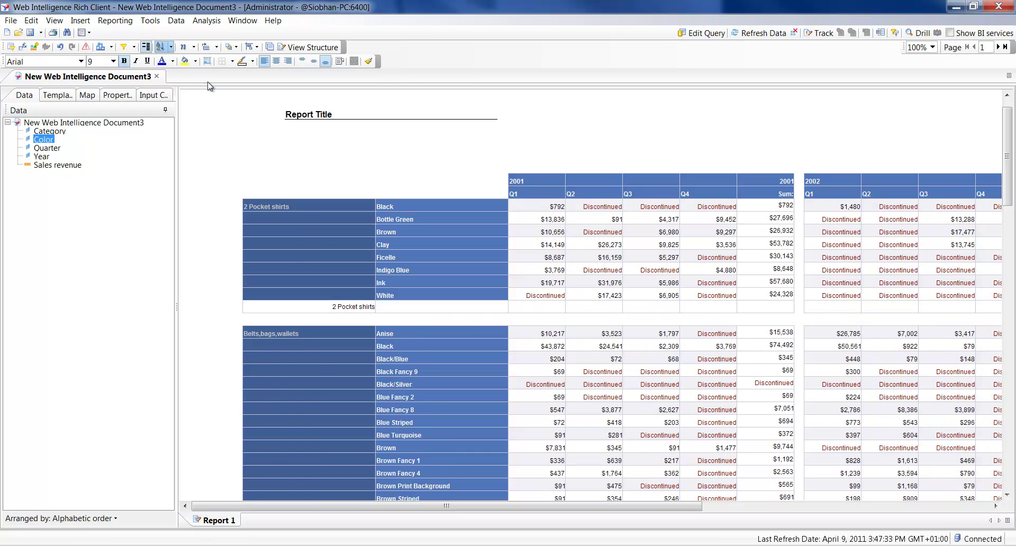
left_click(553, 290)
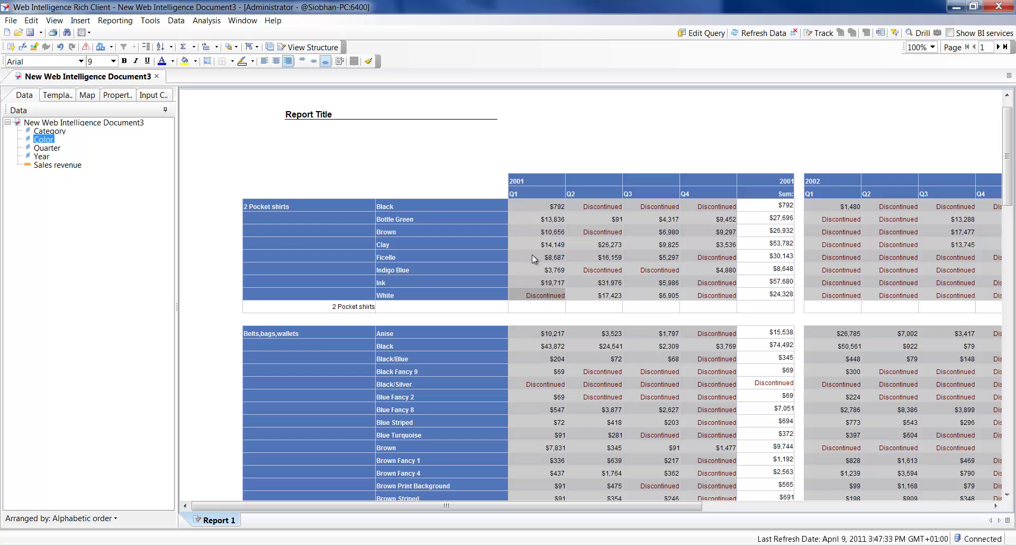
left_click(183, 48)
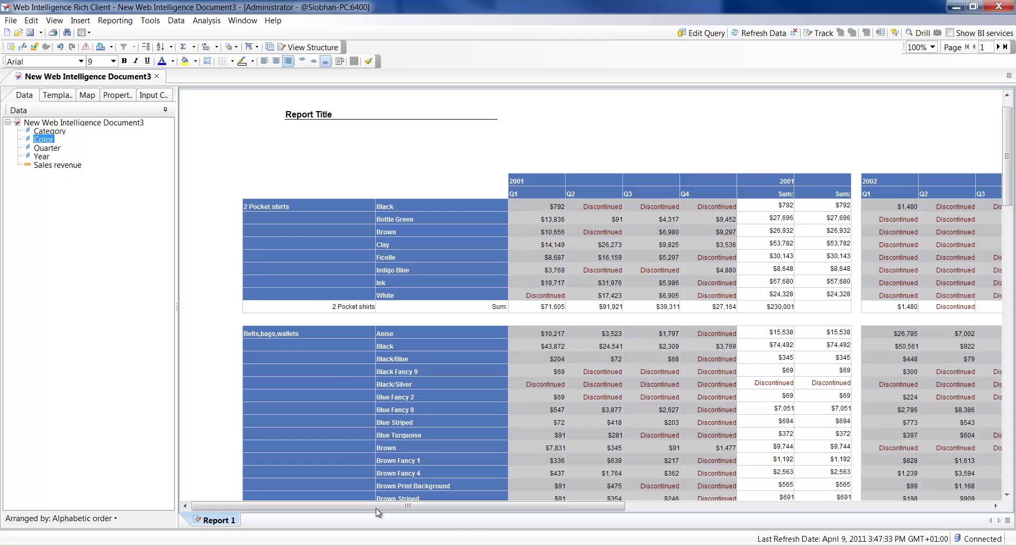
left_click_drag(409, 511, 524, 539)
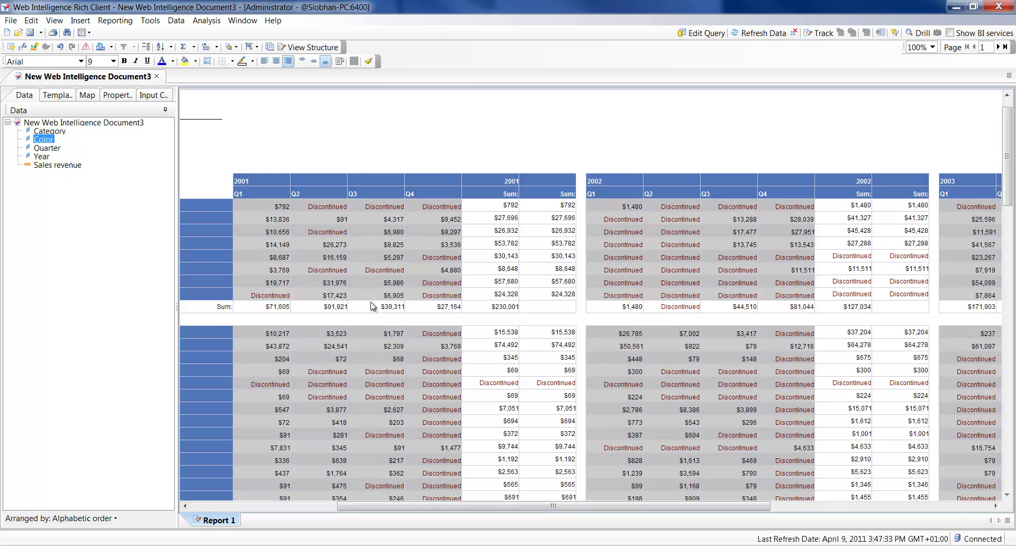
- Remove the duplicate Sum columns and the extra Sum column at the far right
right_click(552, 209)
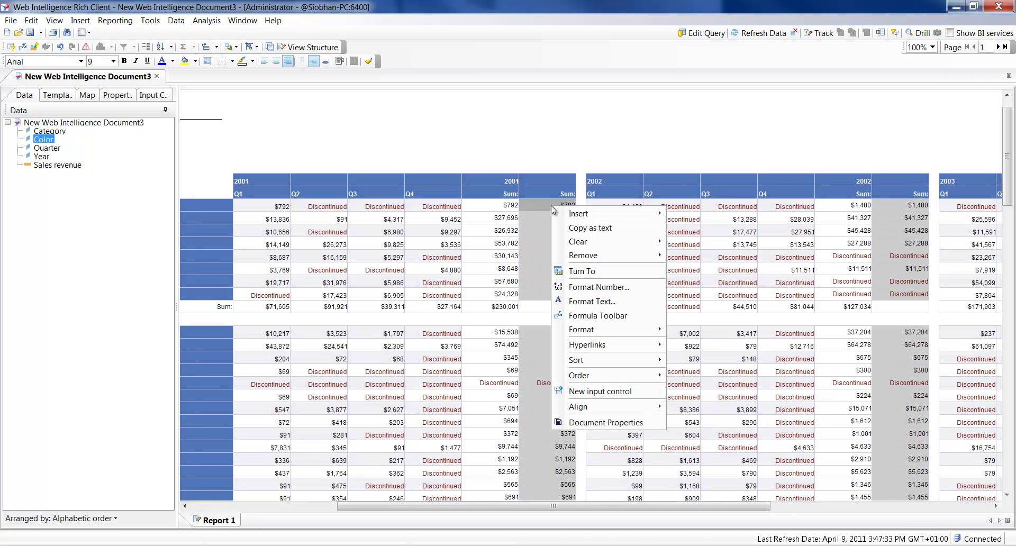
mouse_move(608, 256)
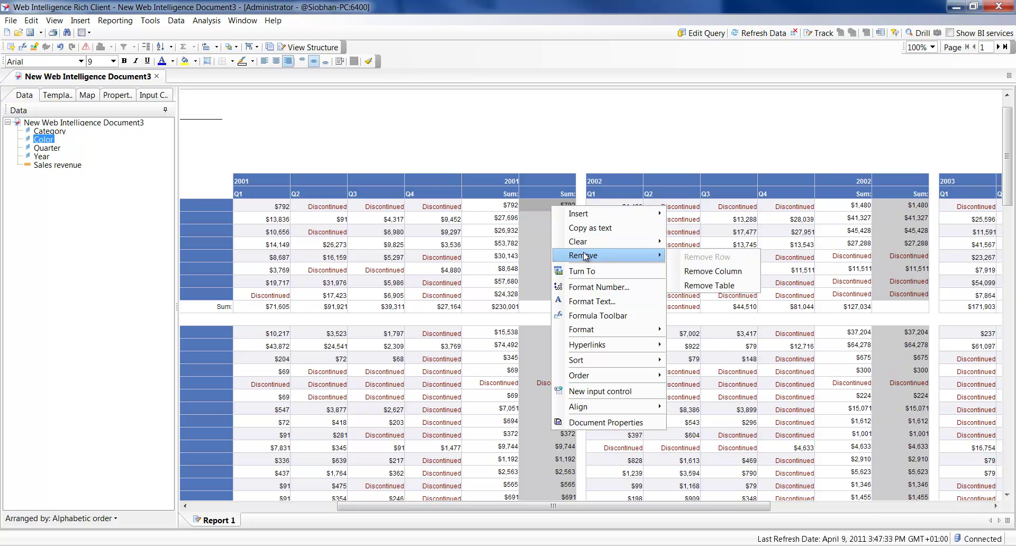
left_click(703, 275)
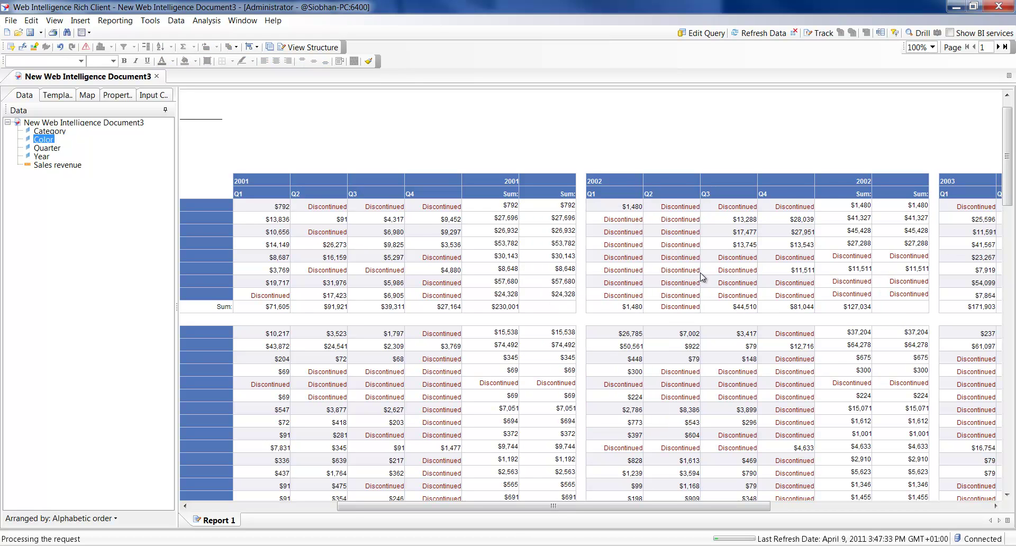
left_click_drag(566, 511, 850, 521)
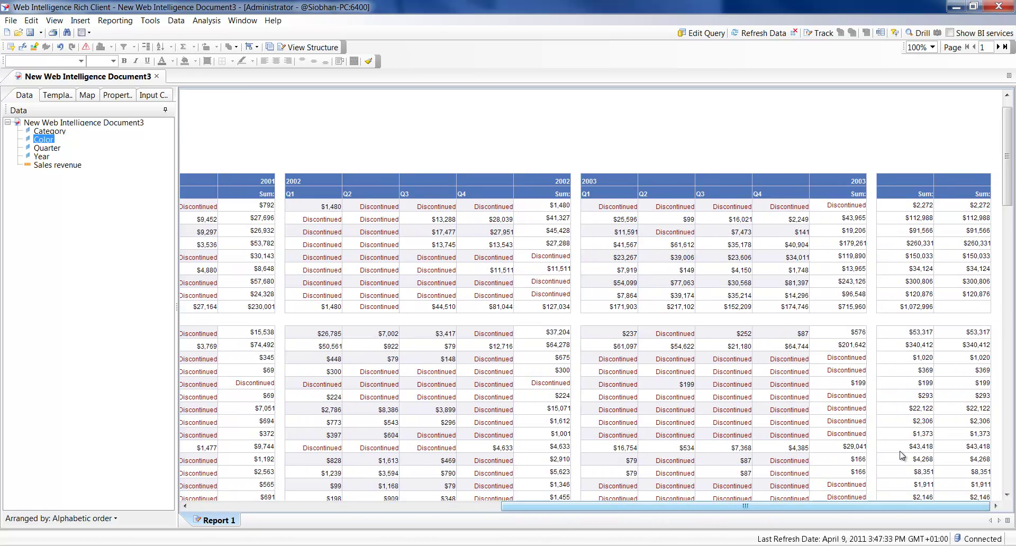
right_click(956, 212)
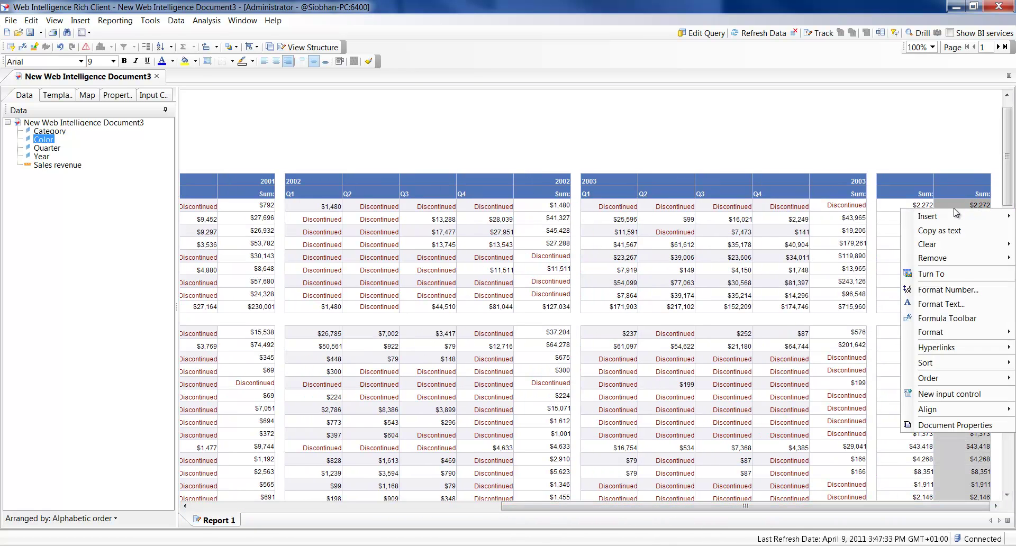
mouse_move(948, 257)
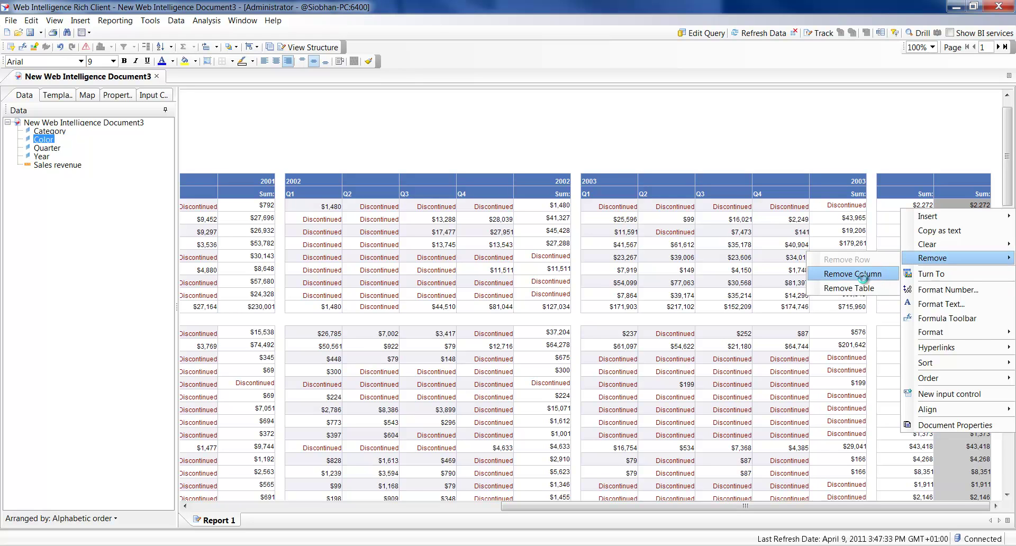
left_click(876, 275)
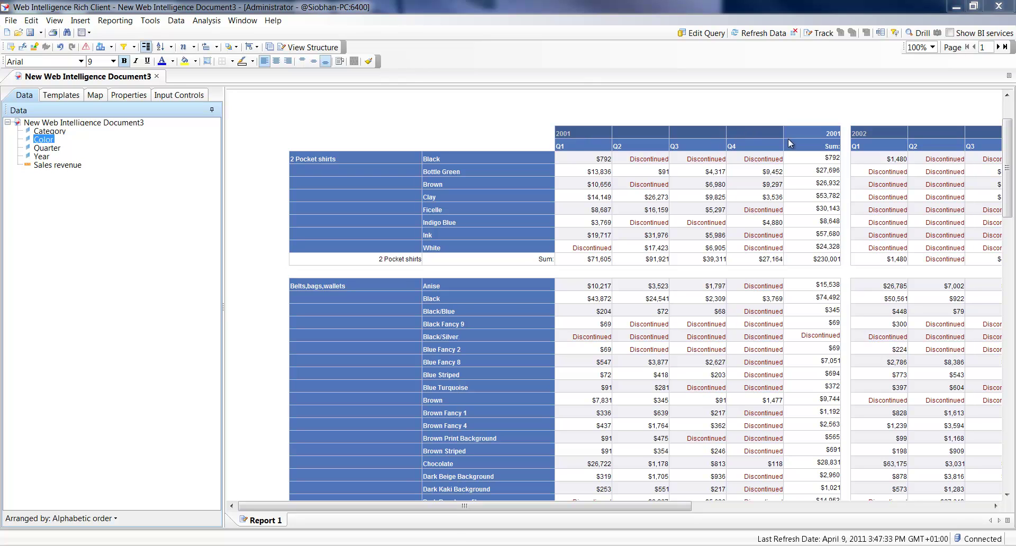
- Enable Center values across break on the 2001 year header so years centre over Q1–Q4
left_click(586, 133)
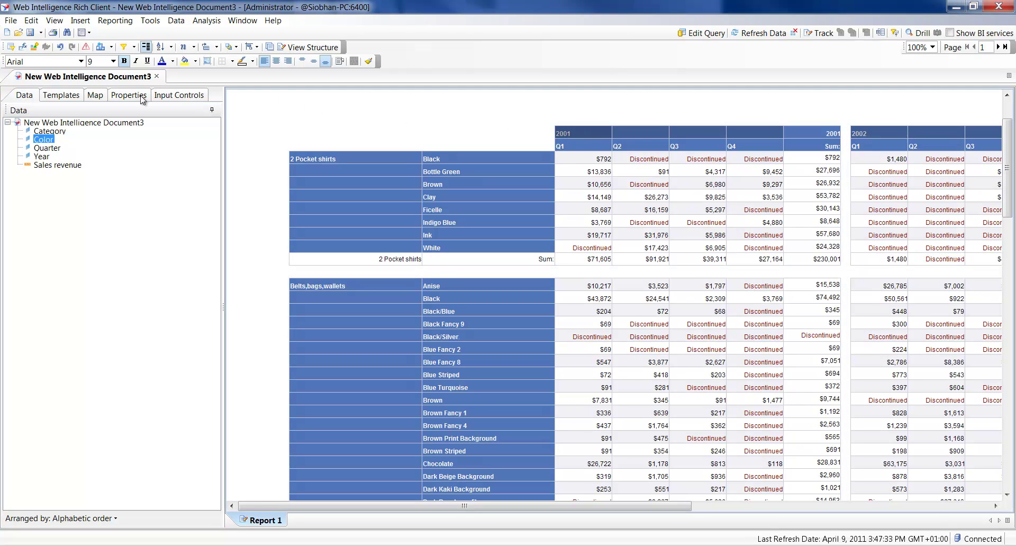
left_click(125, 95)
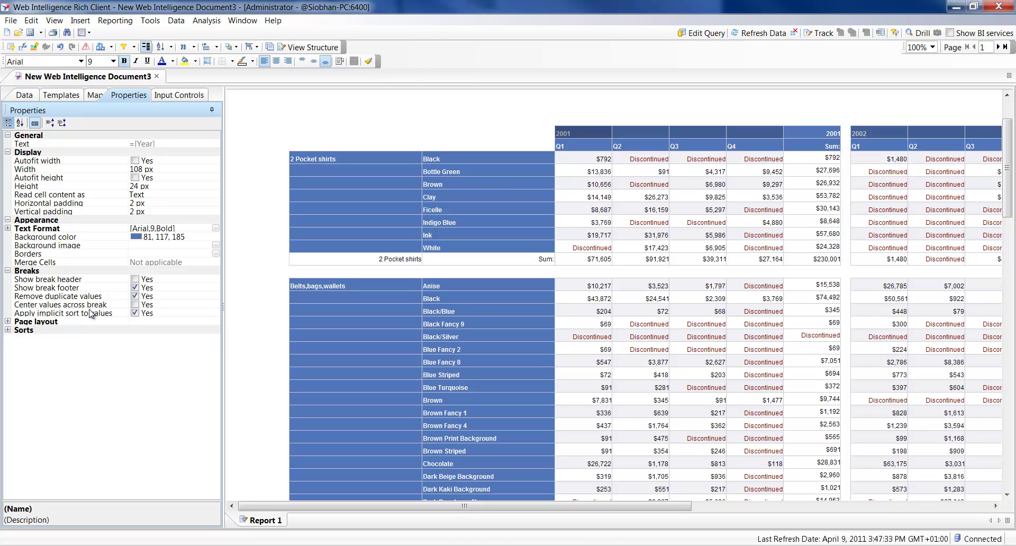
left_click(135, 304)
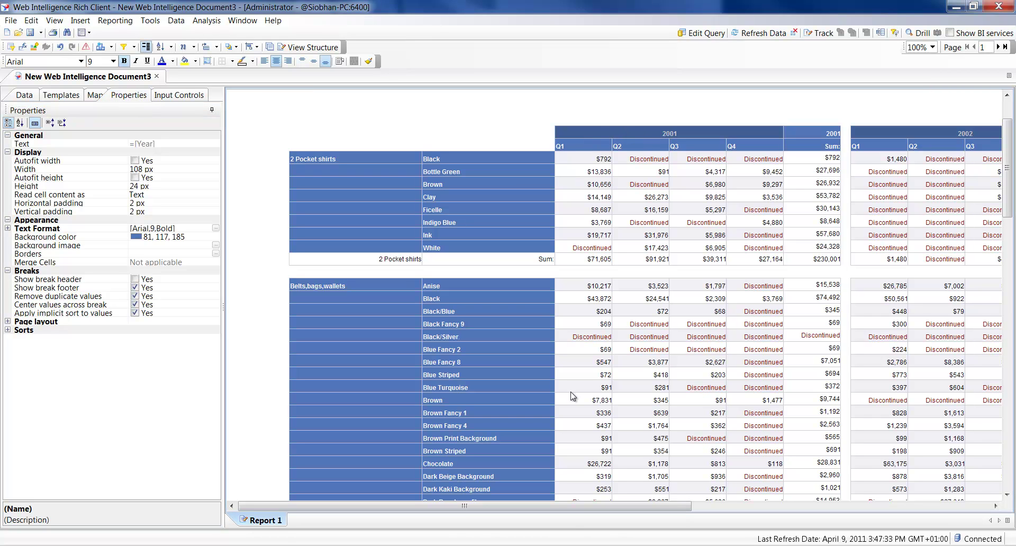
left_click_drag(579, 504, 812, 506)
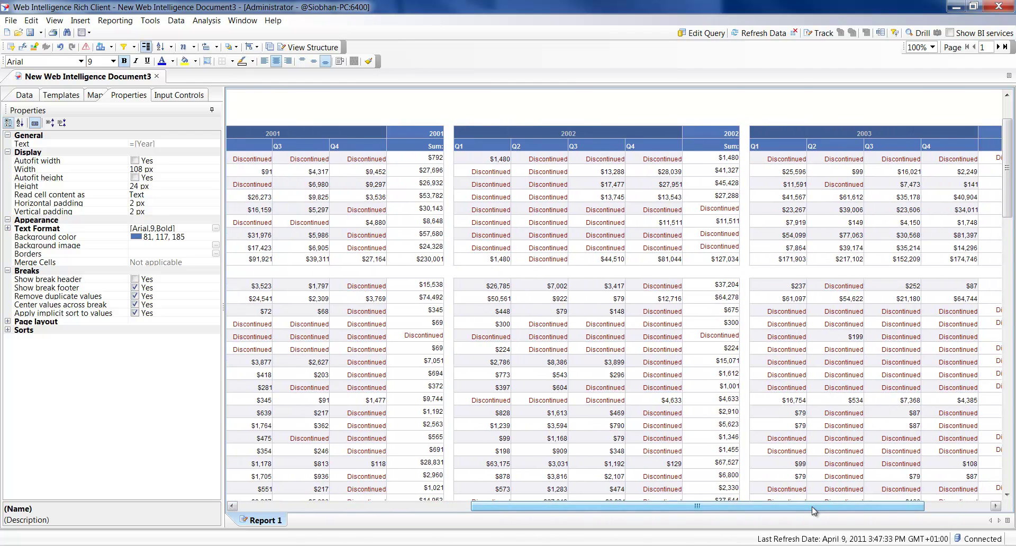